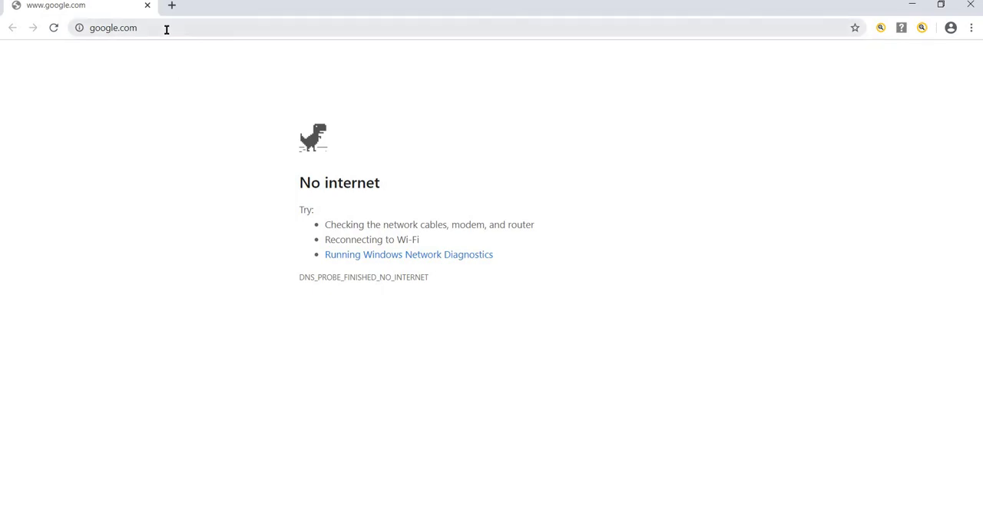
Load the PLC web server page at 192.168.0.42:10004
left_click(166, 30)
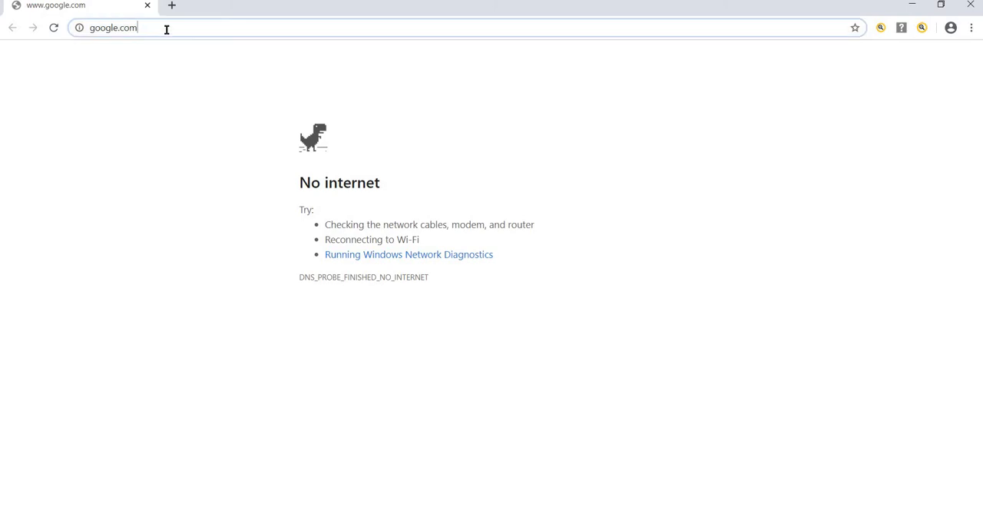
type("192.168.0.42:10004")
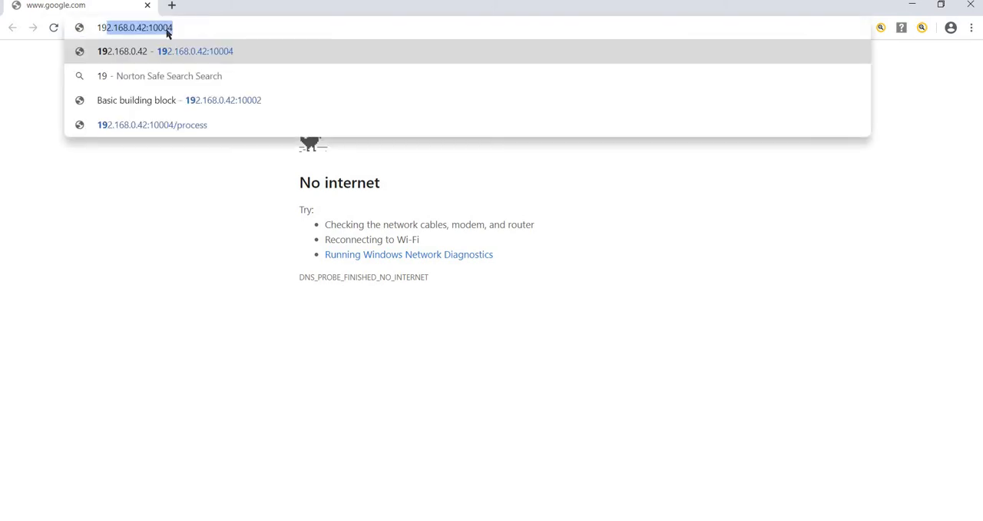
left_click(181, 29)
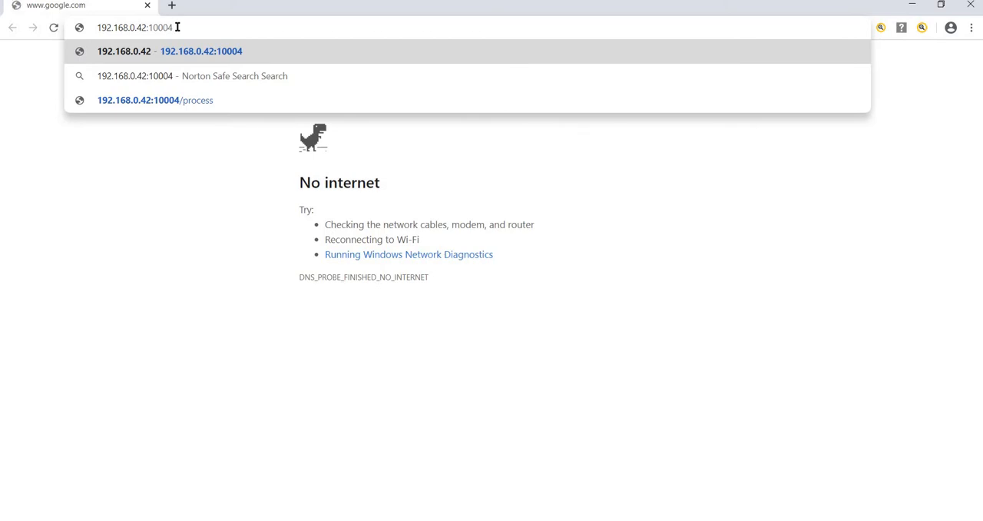
key("Return")
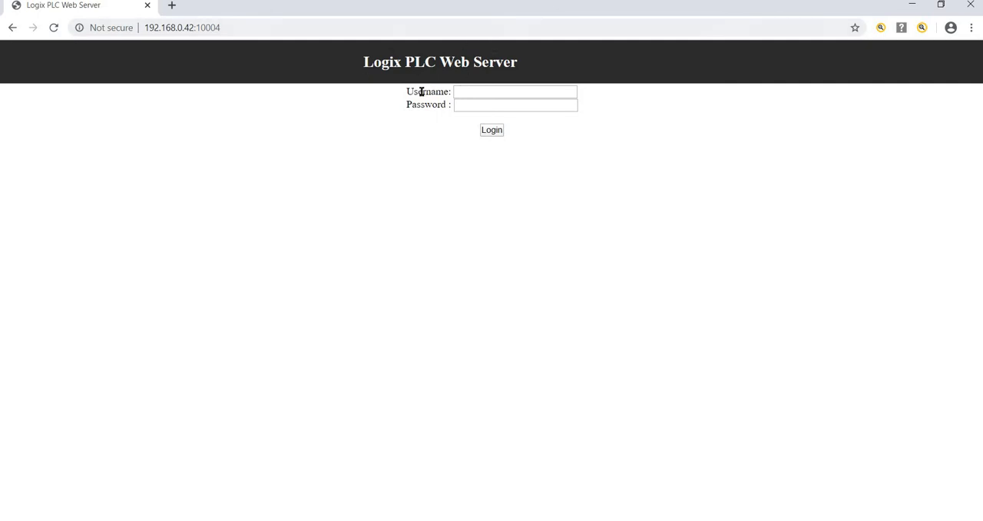
Log in to the Logix PLC Web Server with the username User1 and the account password
left_click(466, 89)
left_click(467, 120)
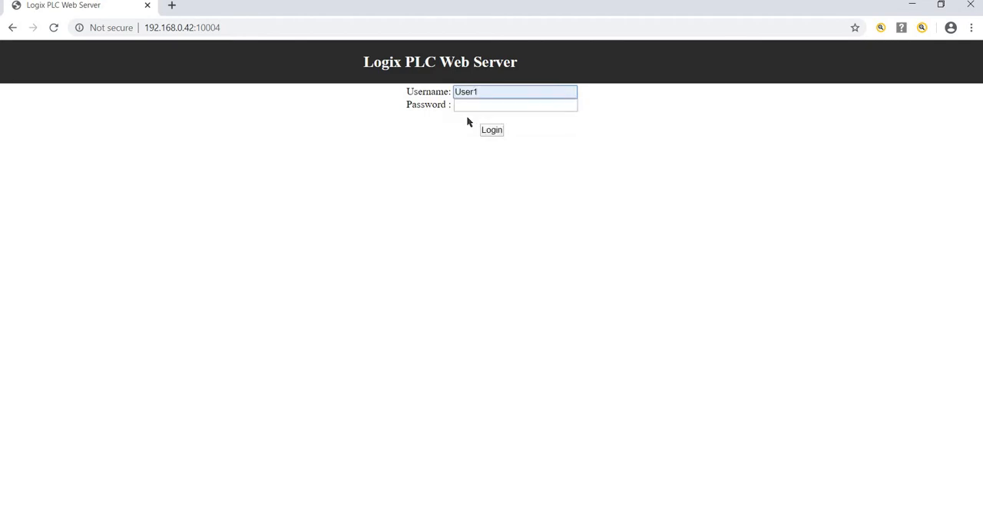
left_click(486, 106)
type("•••••")
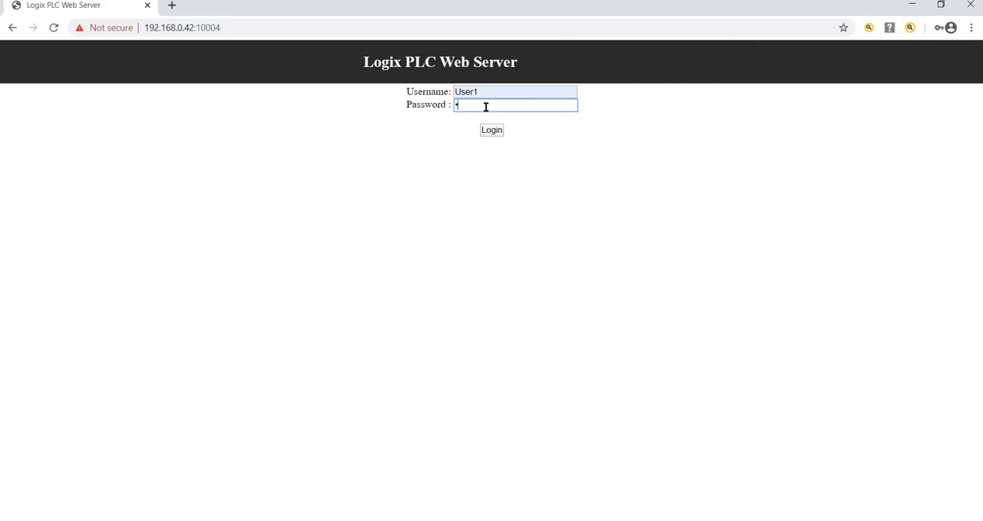
key("Return")
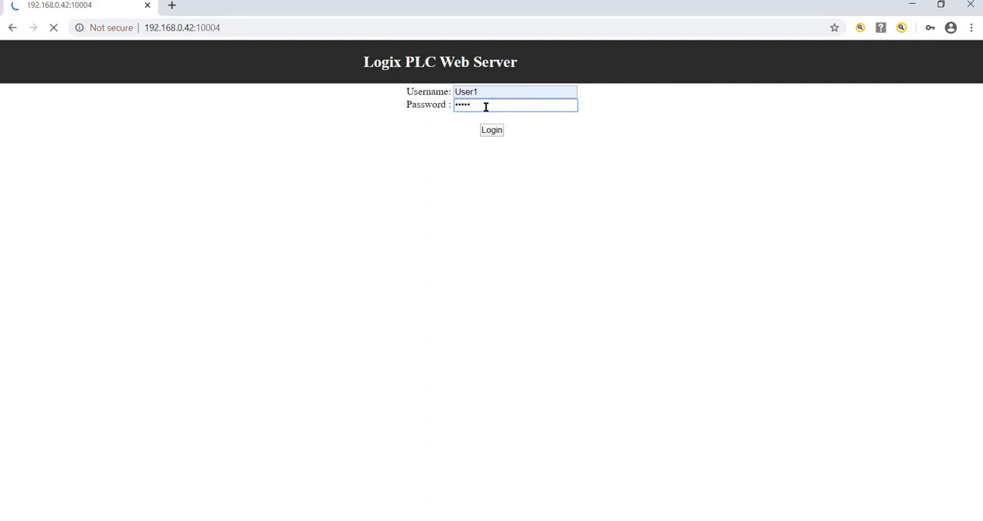
key("Return")
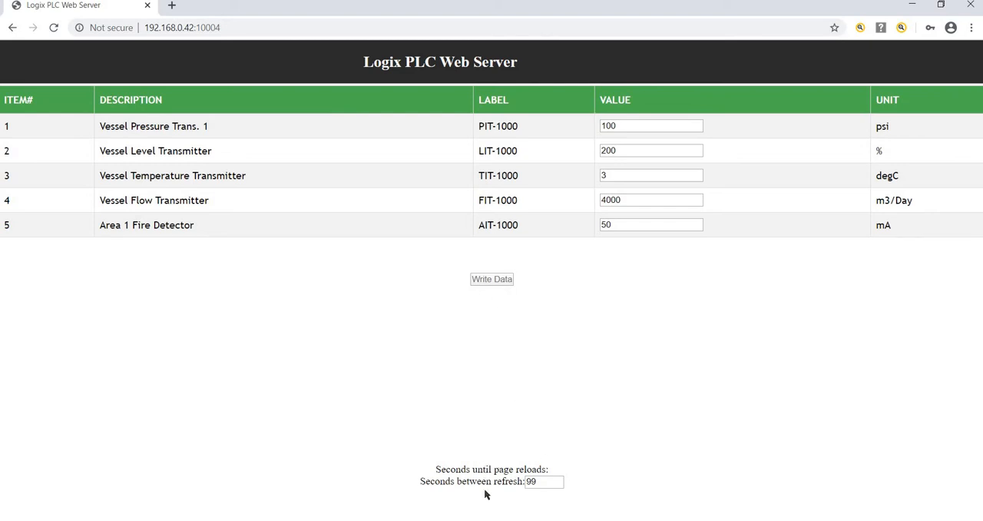
Set the seconds between refresh on the web server page to 10
left_click(541, 480)
key("BackSpace")
key("BackSpace")
type("1")
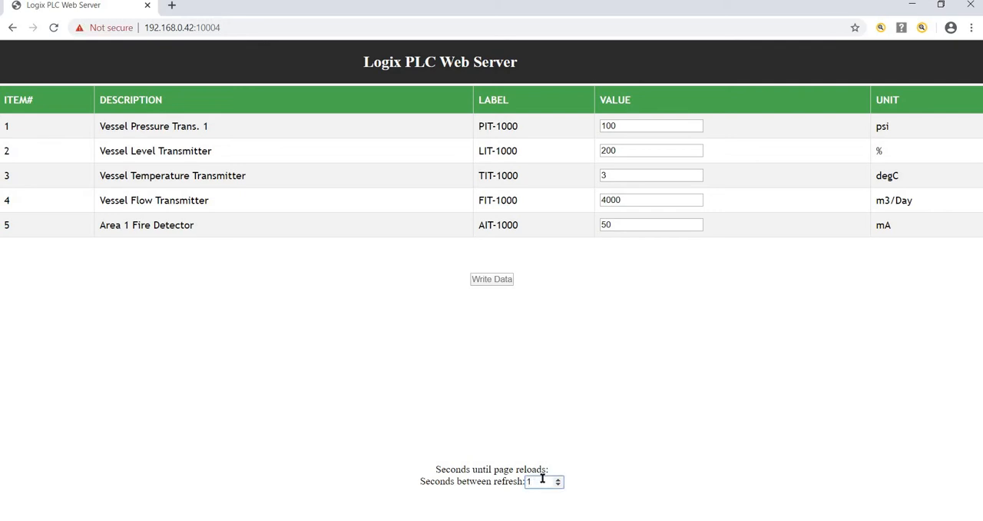
type("0")
key("Return")
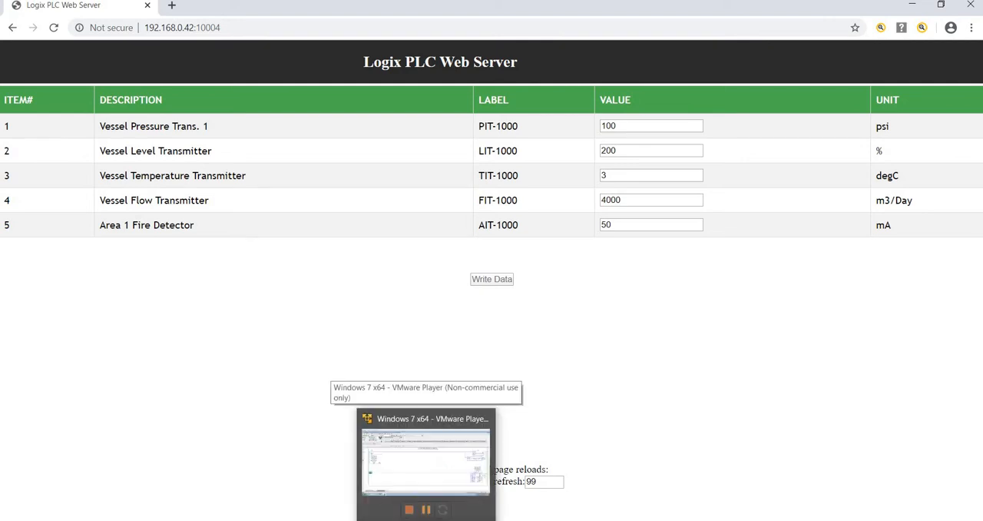
Switch to Logix Designer in the Windows 7 virtual machine and open an enlarged properties window for the WEB_SRV_AOI instruction on rung 1
left_click(428, 519)
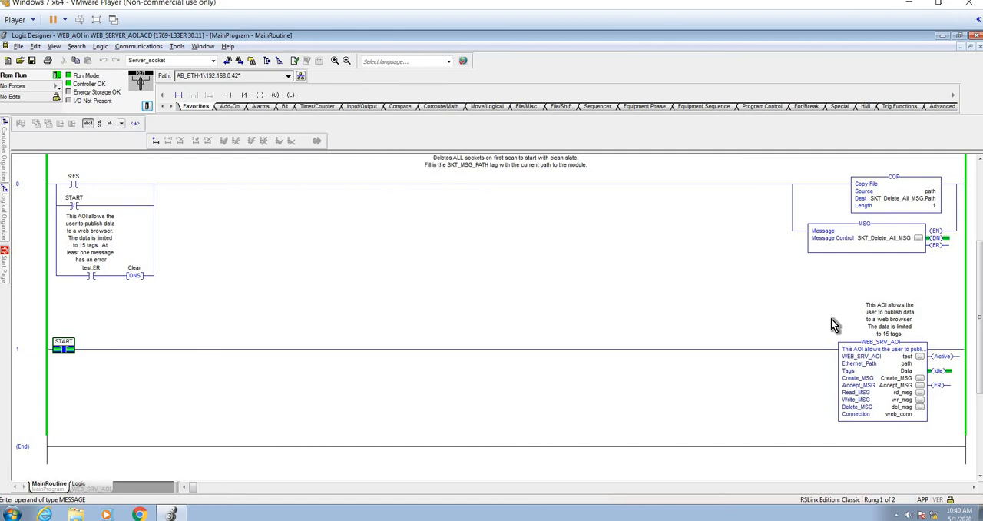
double_click(877, 370)
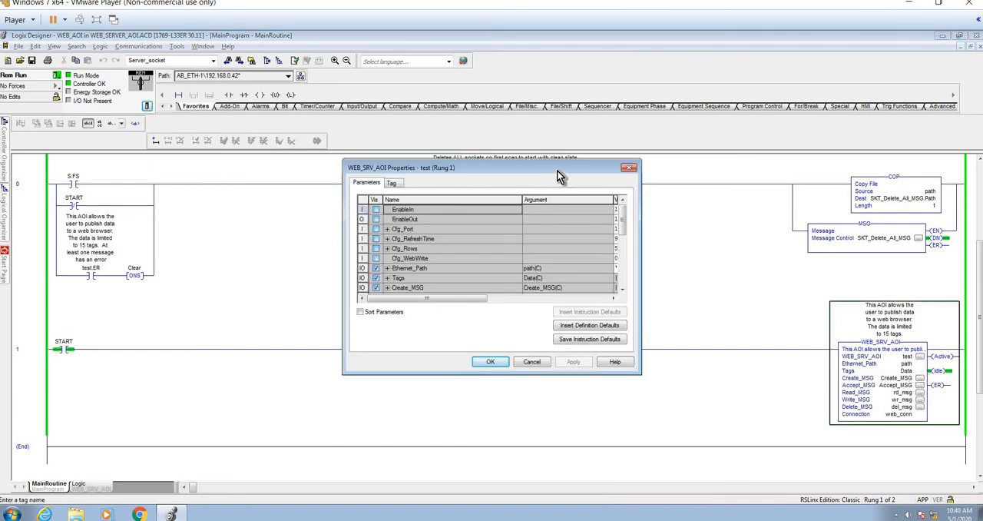
left_click_drag(557, 170, 456, 116)
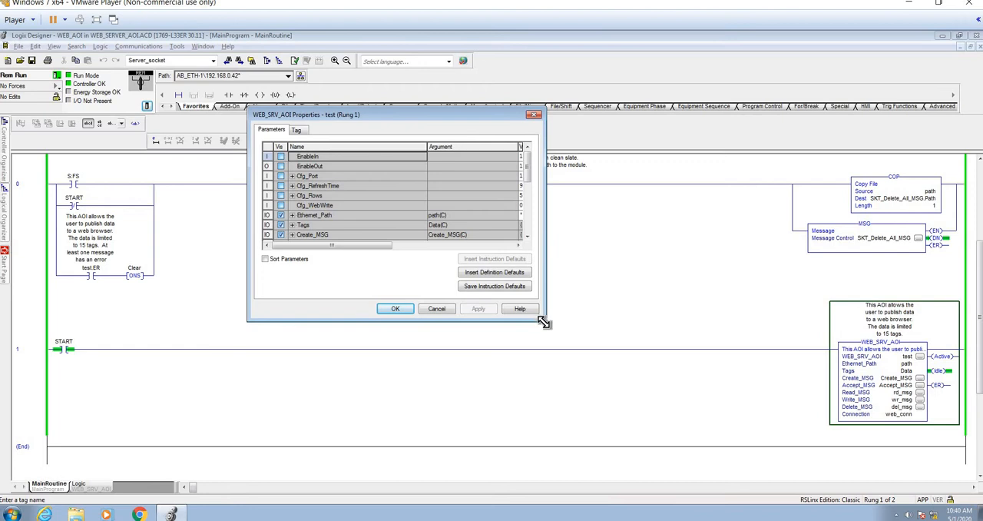
left_click_drag(543, 323, 678, 444)
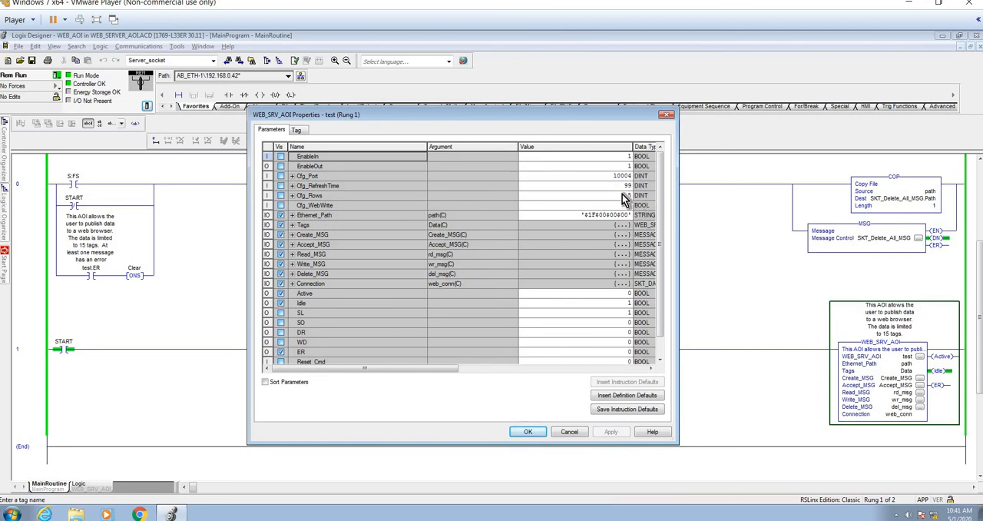
Set Cfg_Rows to 10 and Cfg_WebWrite to 1 for the WEB_SRV_AOI instruction and apply the changes
left_click(625, 195)
type("10")
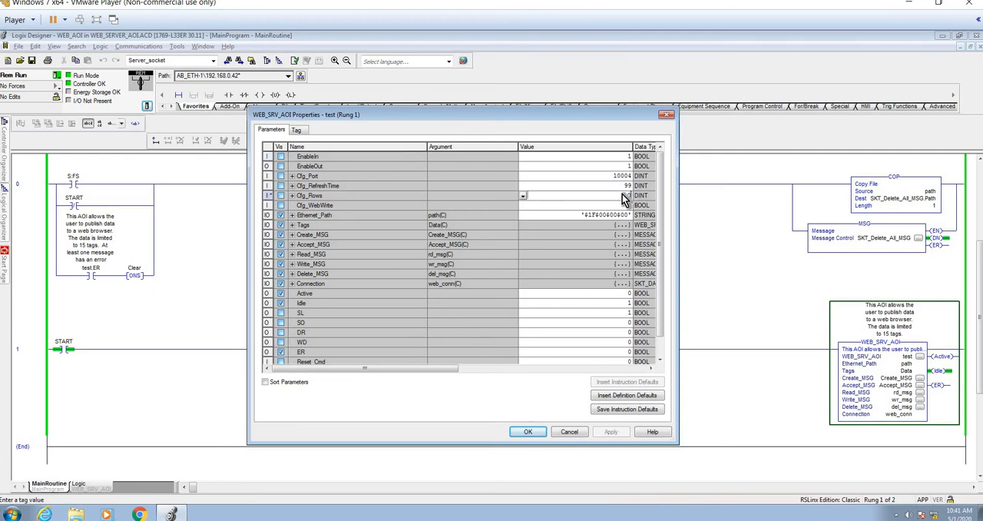
key("Return")
type("10")
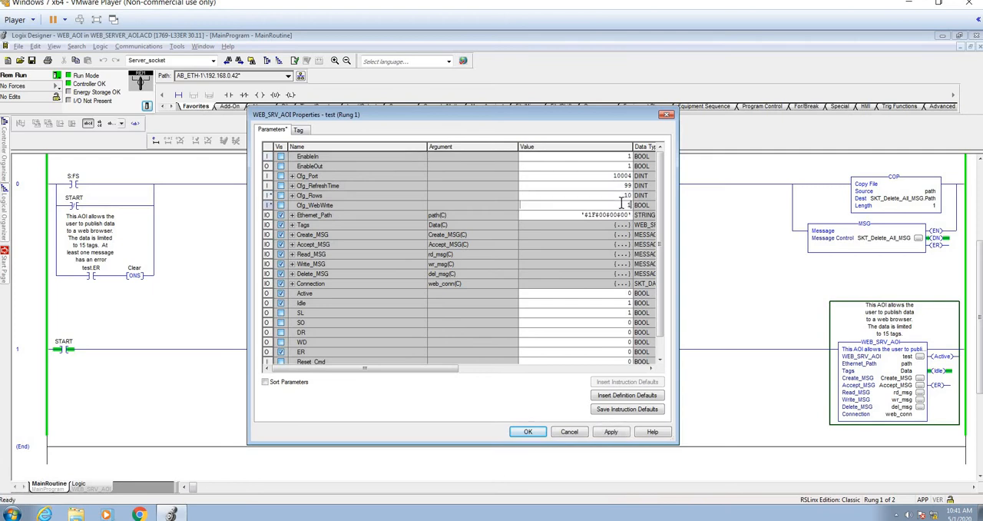
key("Return")
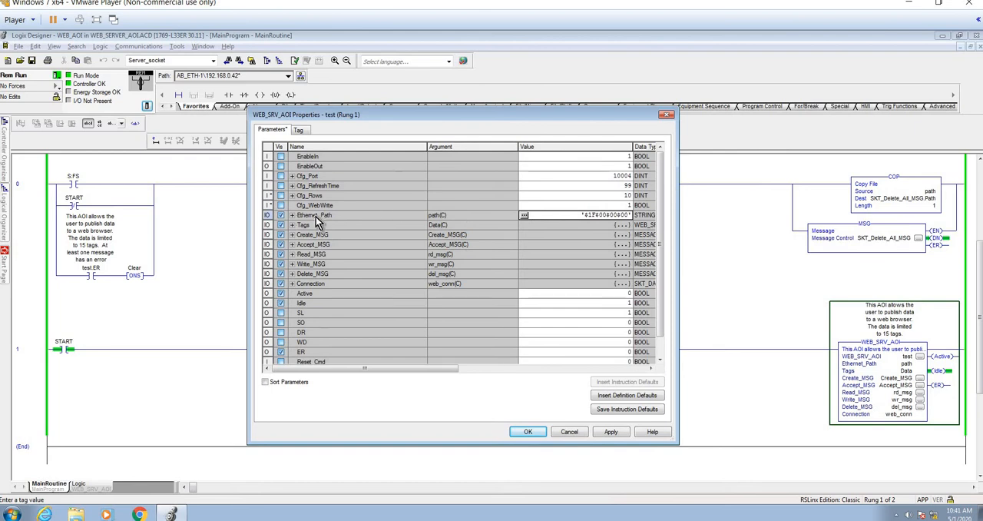
left_click(610, 431)
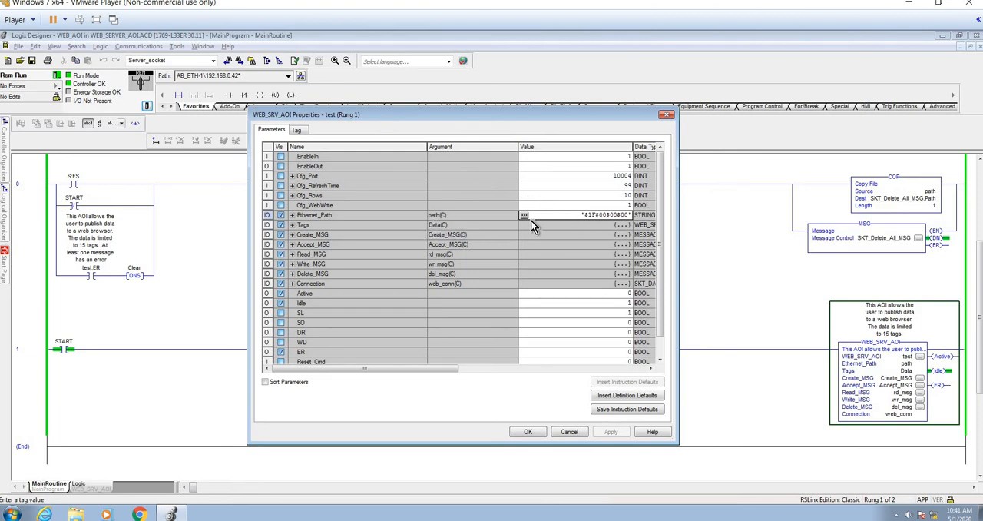
Examine the members of Tags[0] and of the Connection parameter, and close the instruction properties
left_click(291, 226)
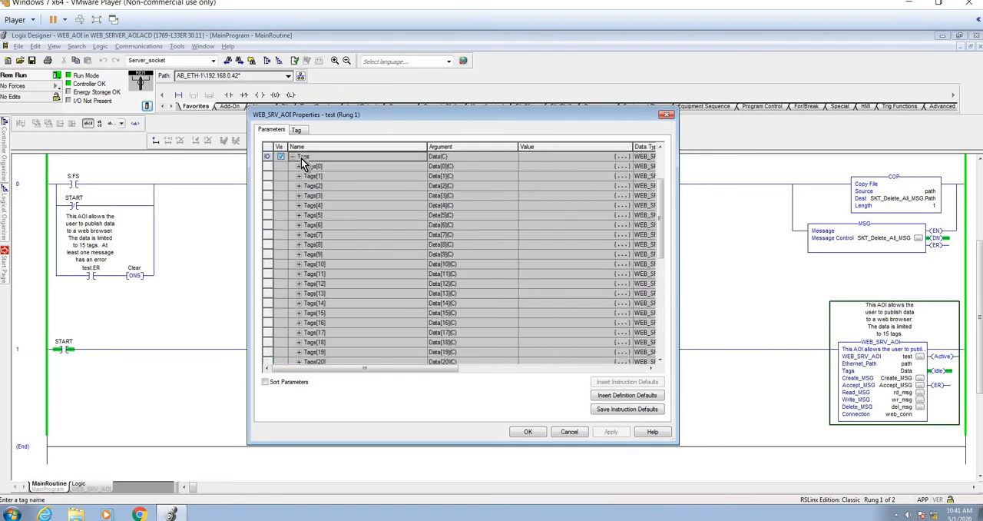
left_click(300, 167)
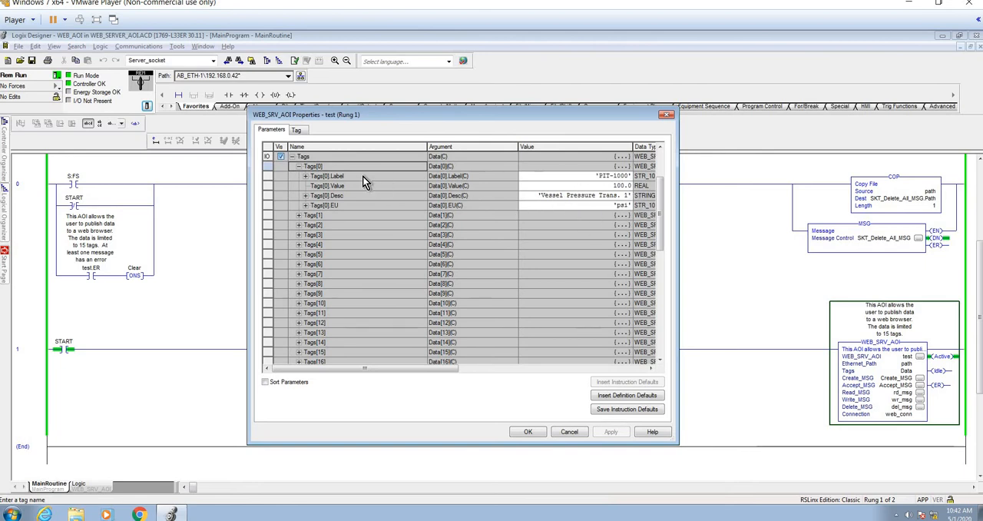
left_click(299, 166)
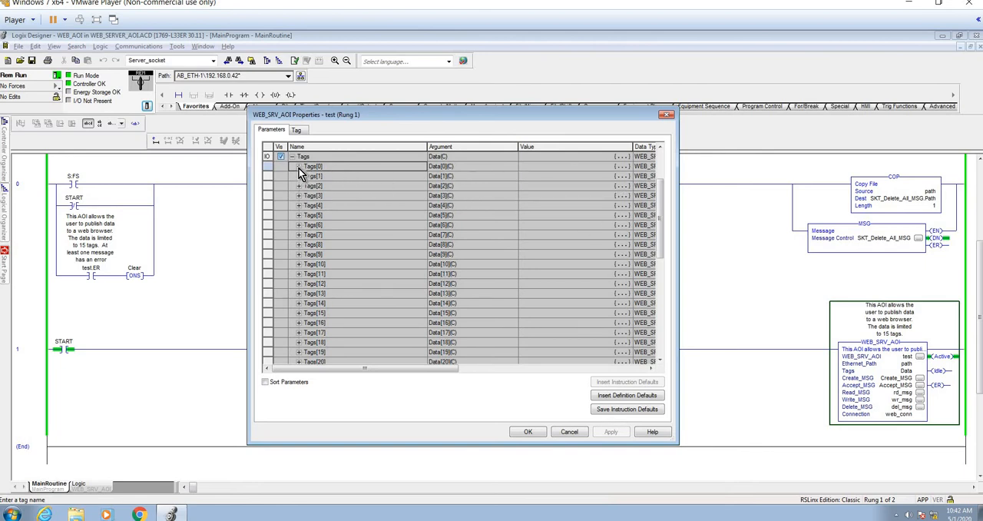
left_click(292, 157)
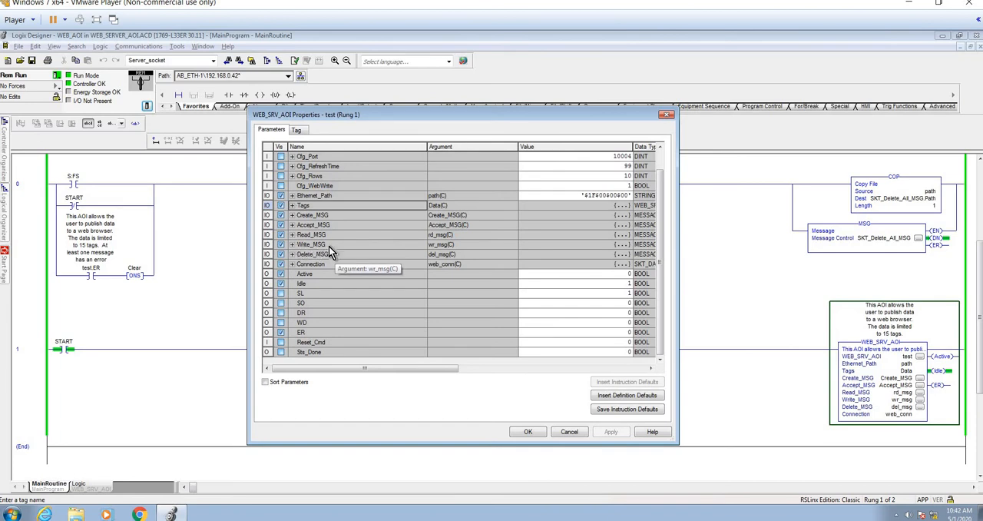
left_click(293, 265)
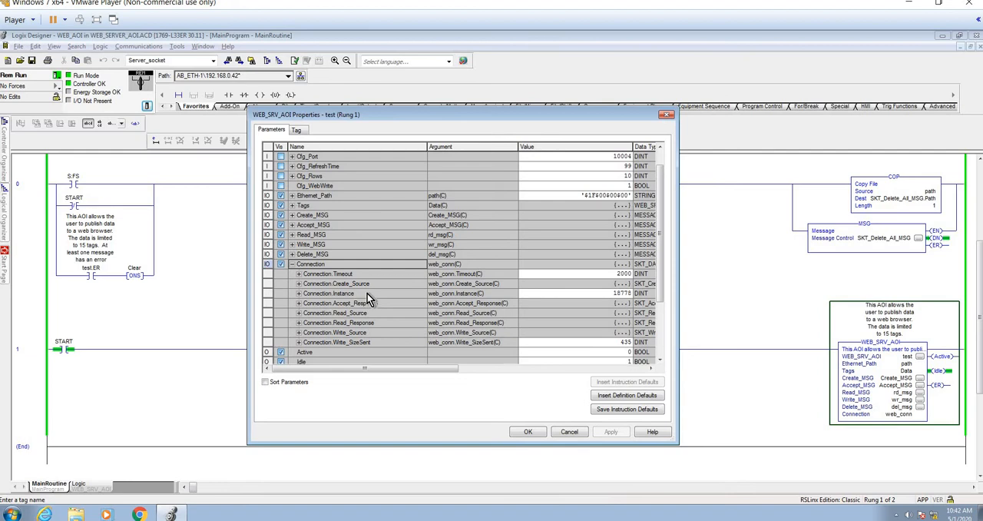
left_click(293, 264)
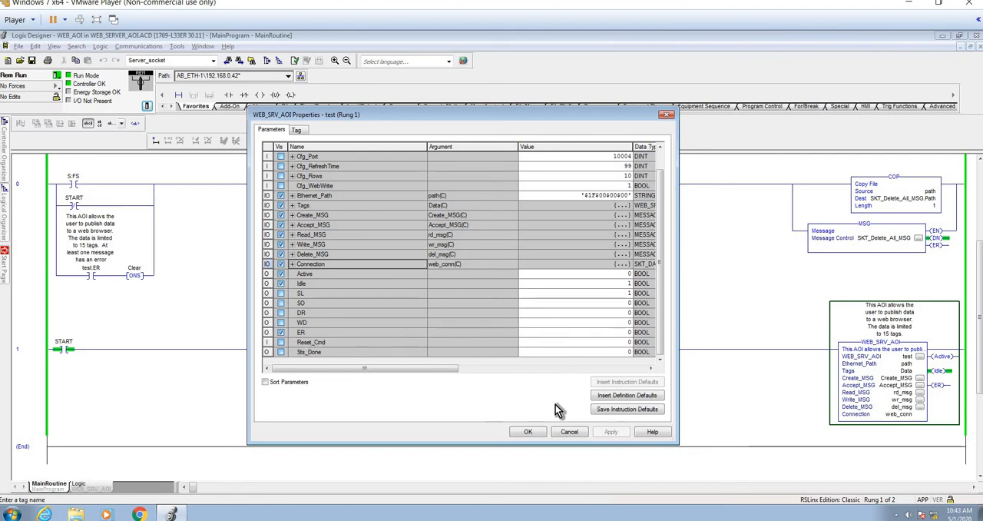
left_click(530, 433)
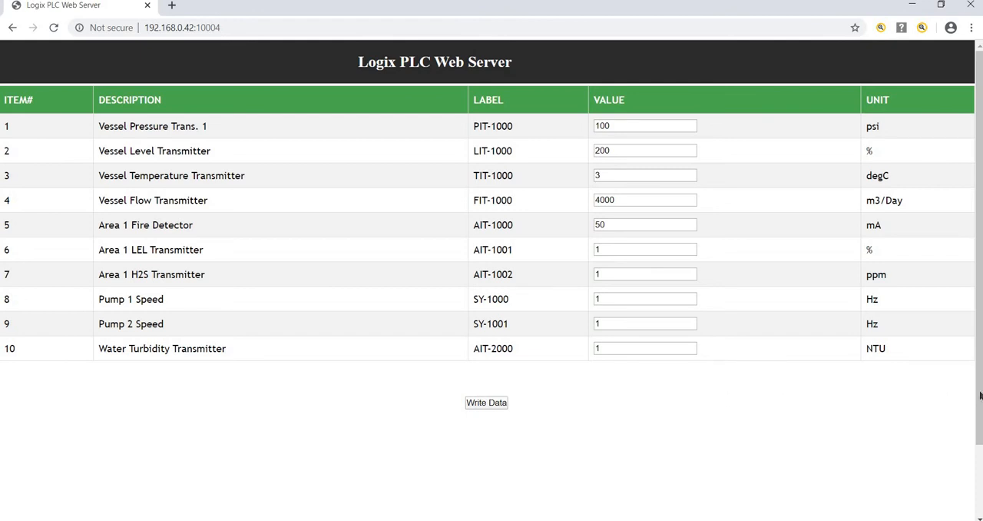
Review the data table, write option and refresh setting on the web server page in the browser
scroll(978, 384, "down", 2)
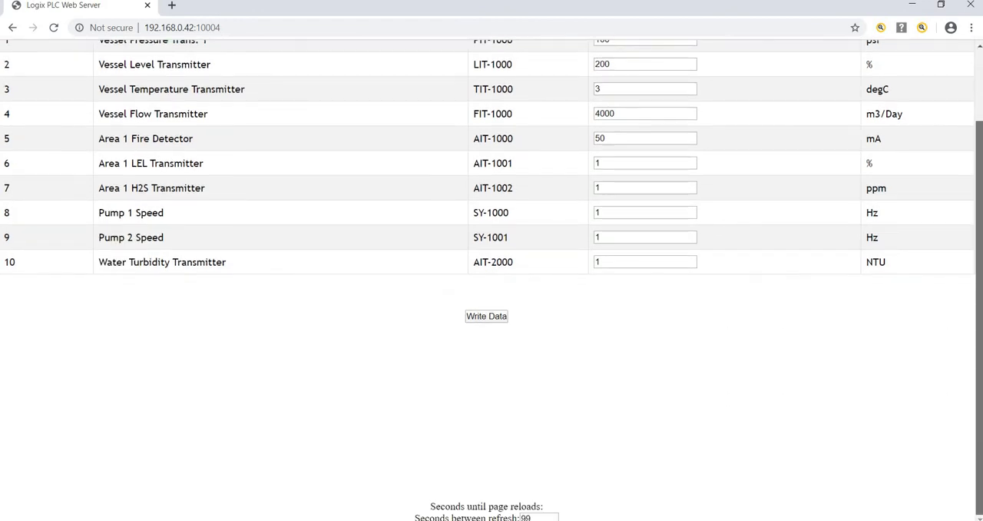
scroll(979, 384, "up", 2)
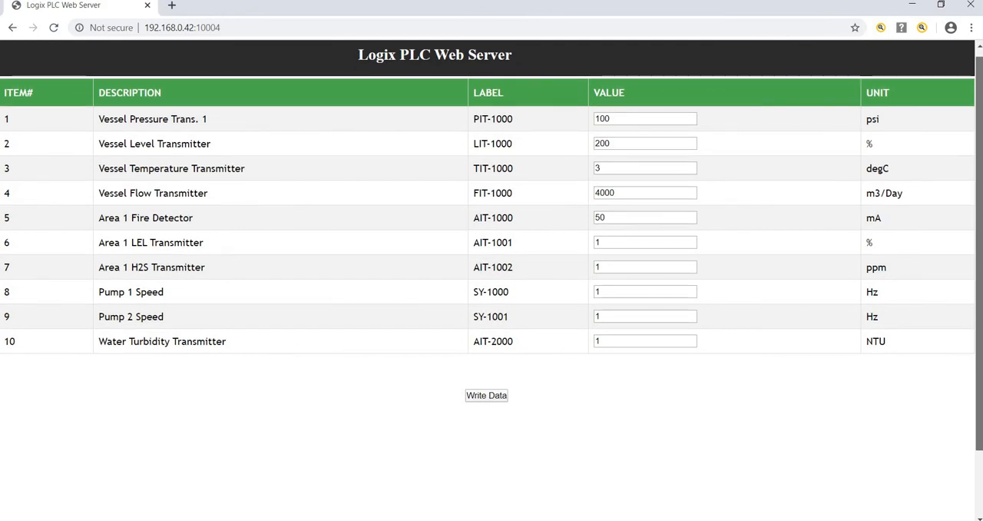
scroll(978, 384, "down", 2)
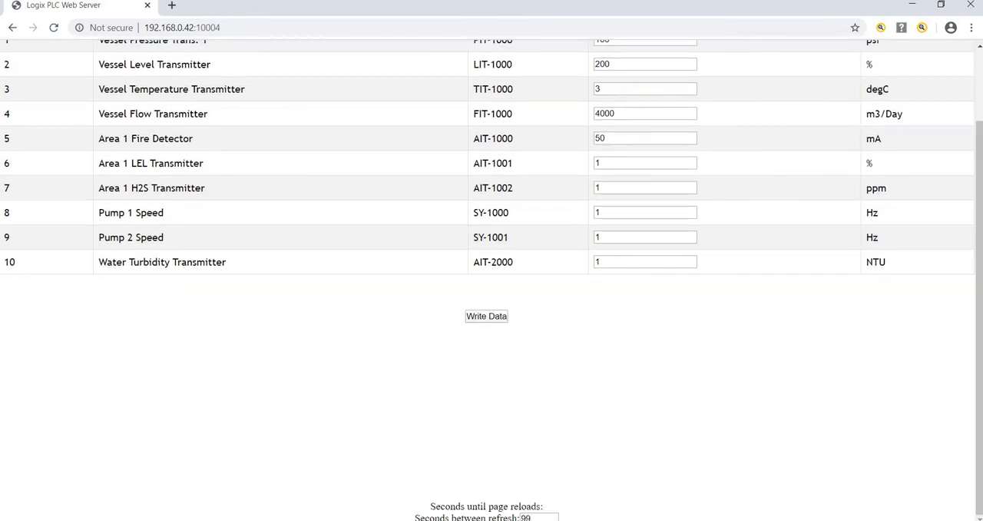
scroll(978, 440, "up", 2)
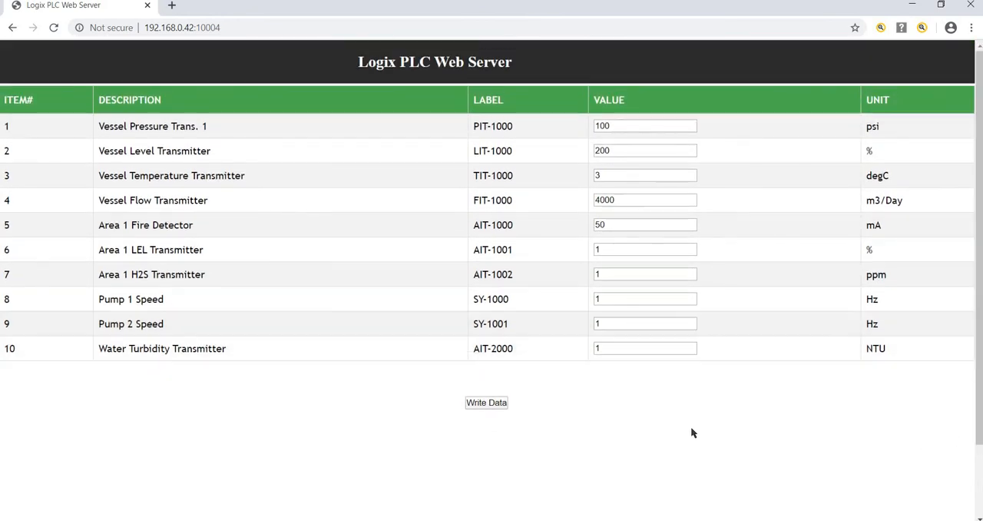
Switch to Logix Designer in the virtual machine and open the properties of the WEB_SRV_AOI instruction on rung 1
key("alt+Tab")
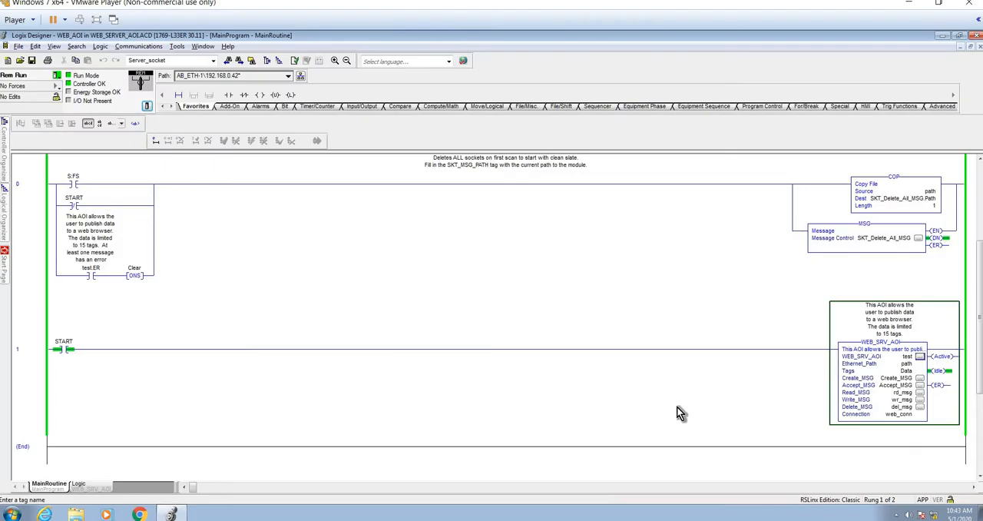
left_click(921, 355)
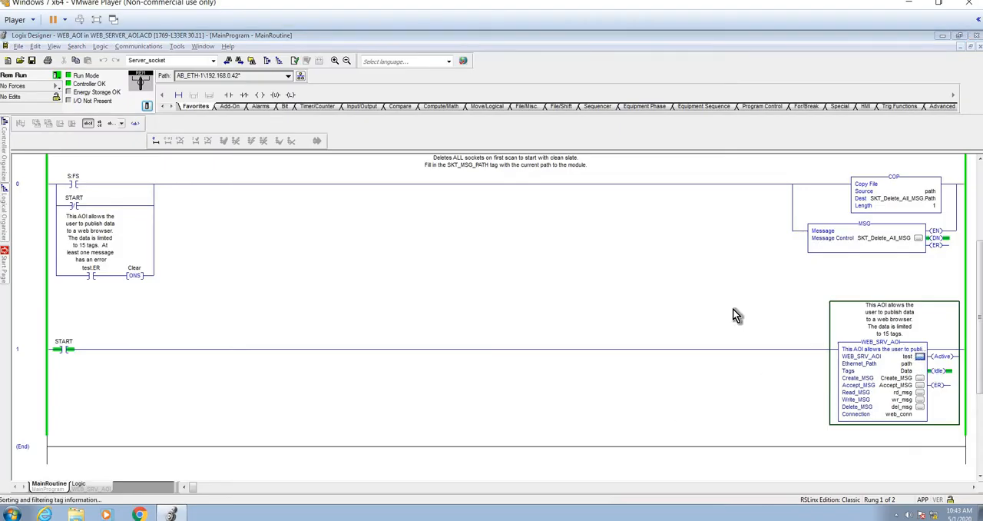
left_click_drag(744, 394, 748, 396)
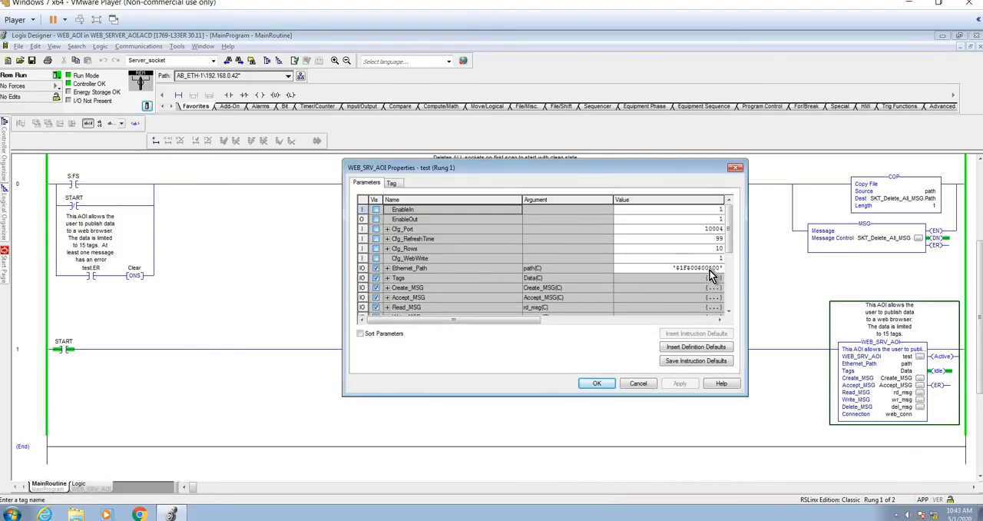
Enter 0 as the Cfg_RefreshTime value of the WEB_SRV_AOI instruction
left_click(703, 238)
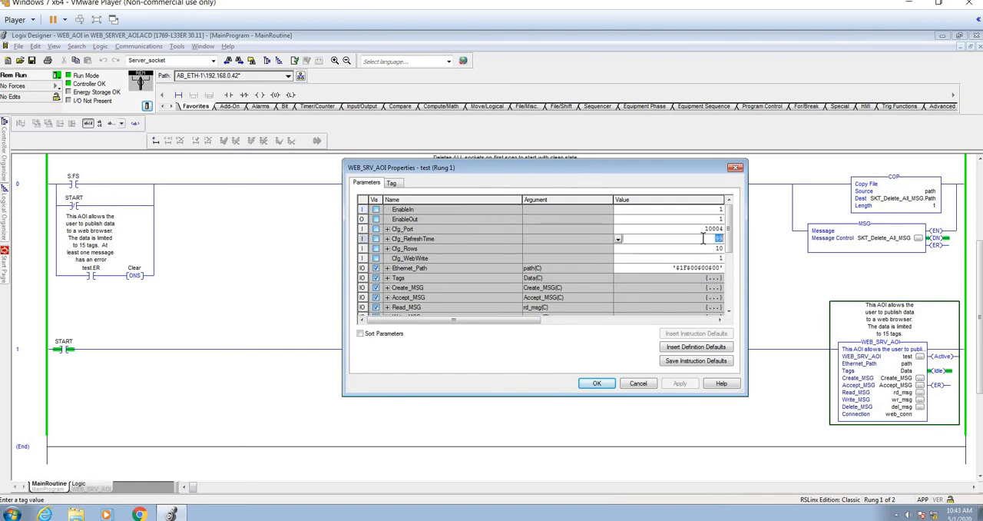
type("0")
key("Return")
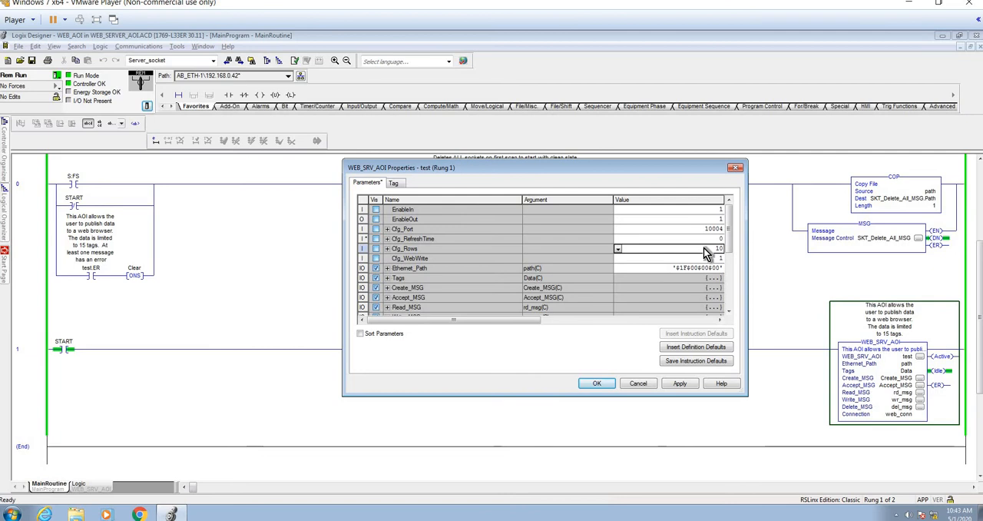
Set Cfg_RefreshTime to 60 for the WEB_SRV_AOI instruction, apply the change and close its properties
left_click(703, 239)
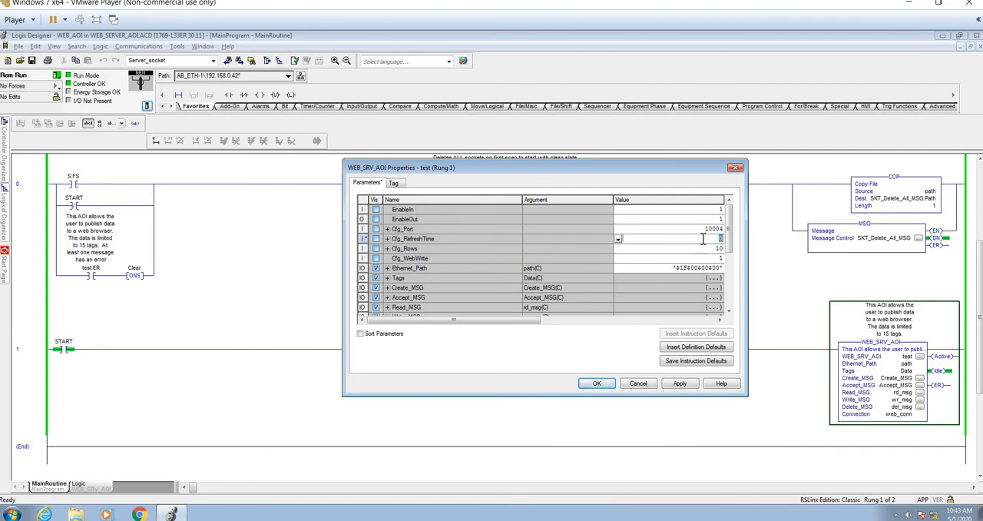
type("60")
key("Return")
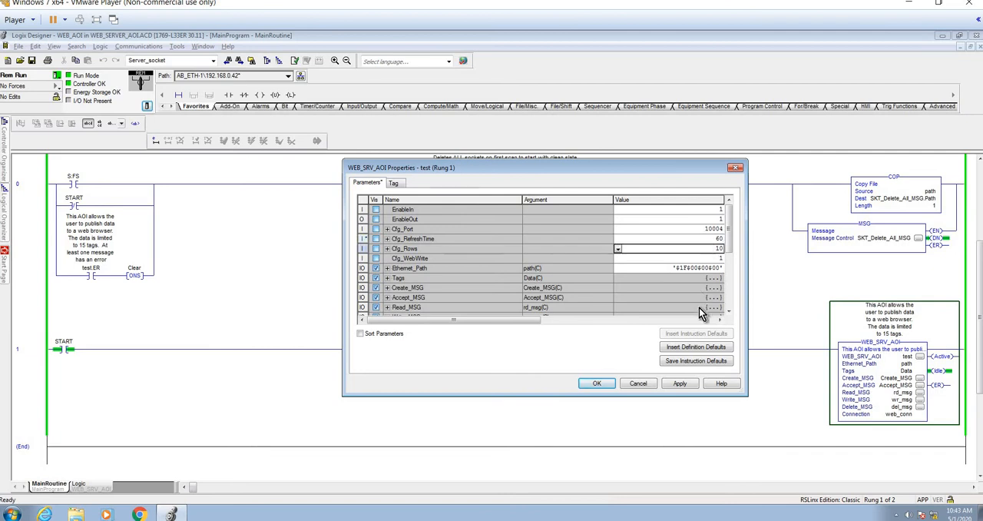
left_click(667, 384)
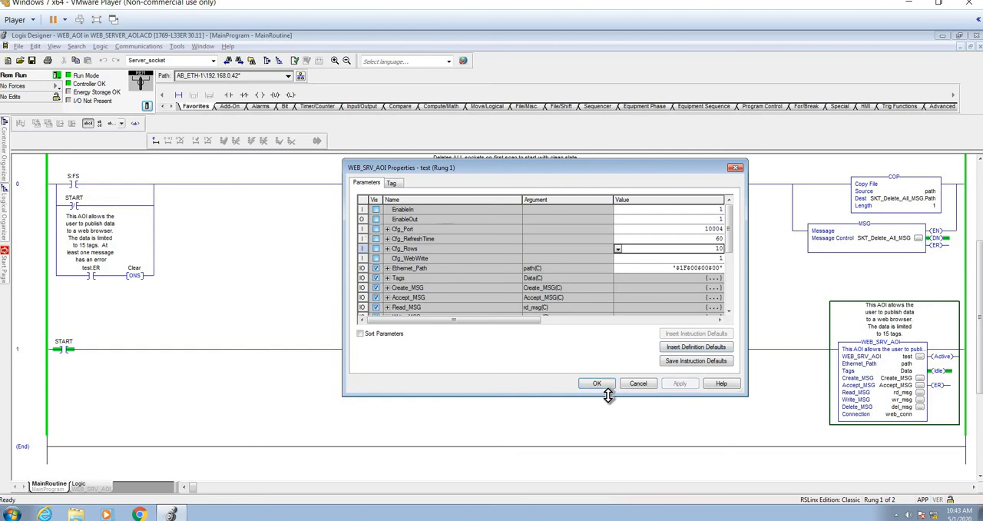
left_click(599, 384)
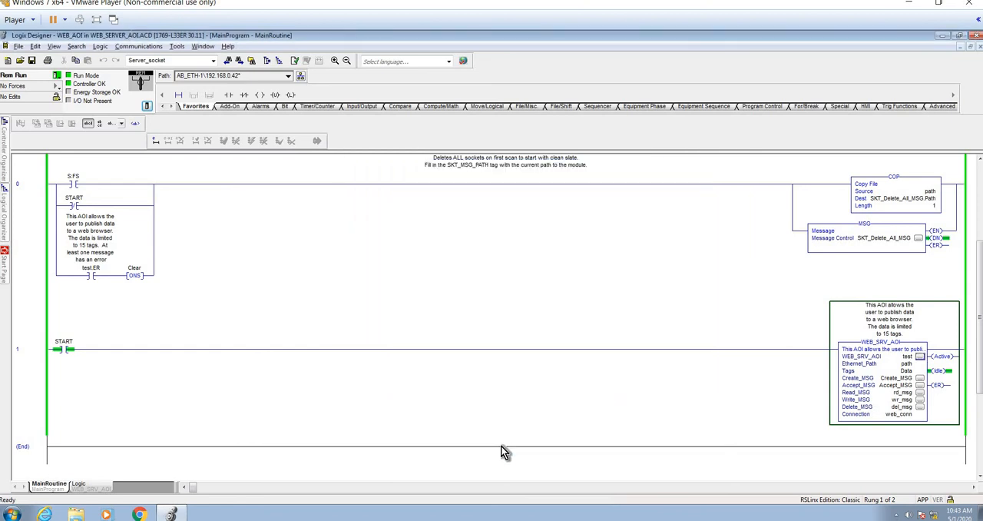
Switch to the Logix PLC Web Server page in Chrome and set the seconds between refresh to 10
mouse_move(461, 520)
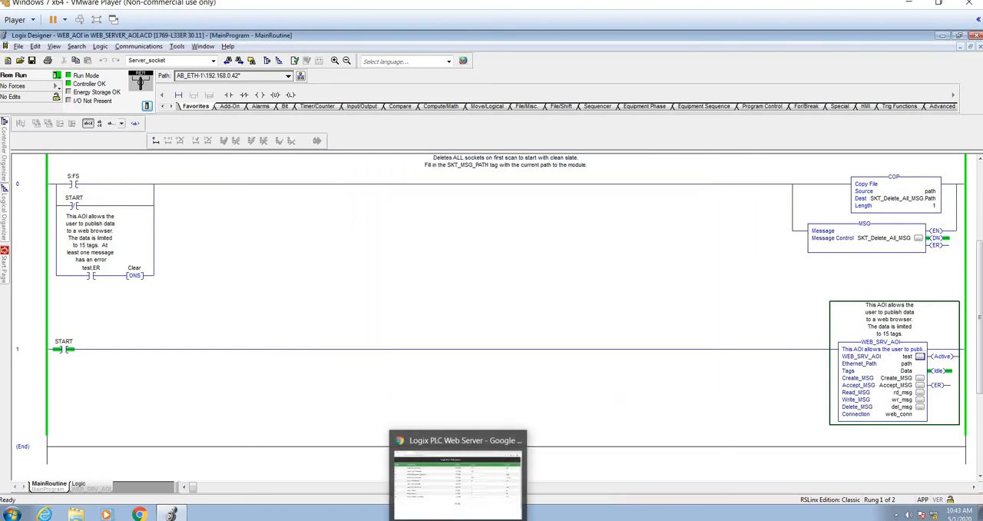
left_click(472, 481)
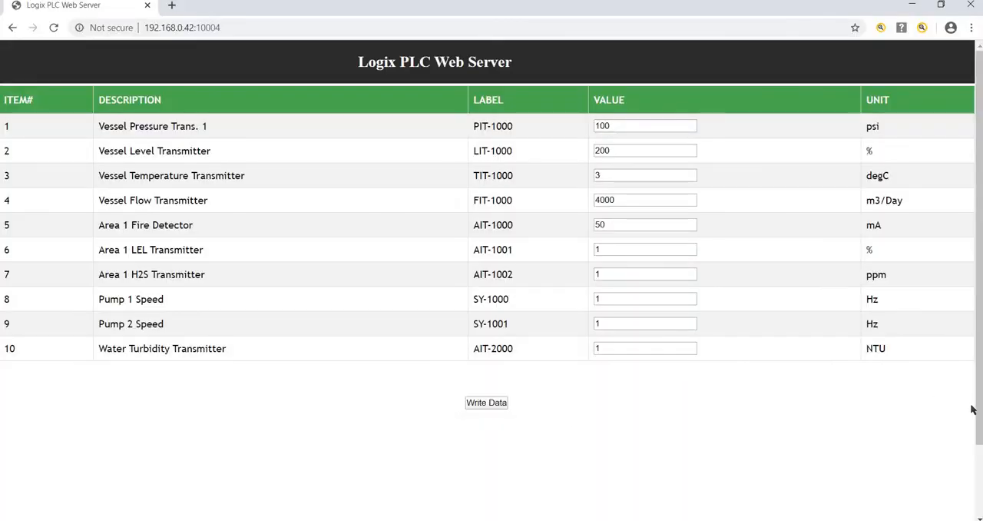
left_click_drag(978, 450, 976, 514)
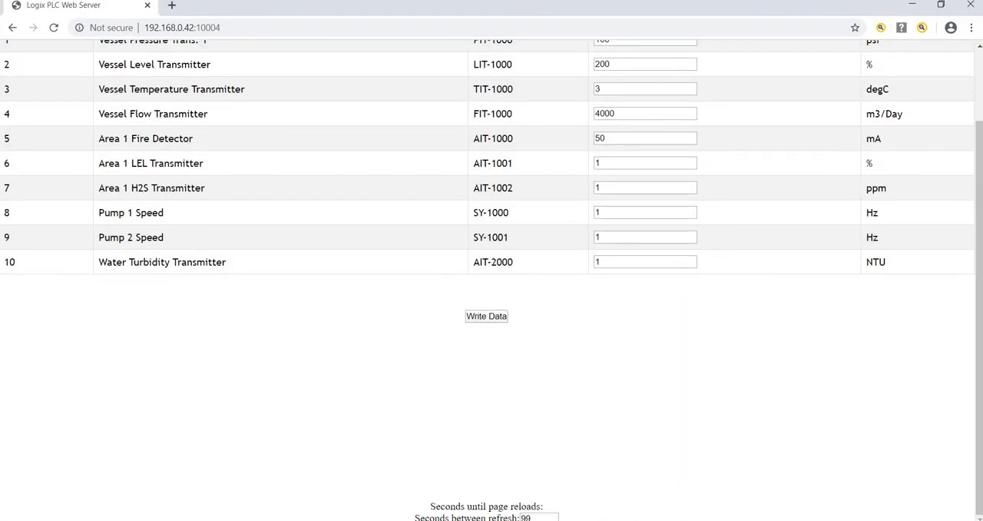
left_click(539, 517)
key("BackSpace")
key("BackSpace")
type("10")
key("Return")
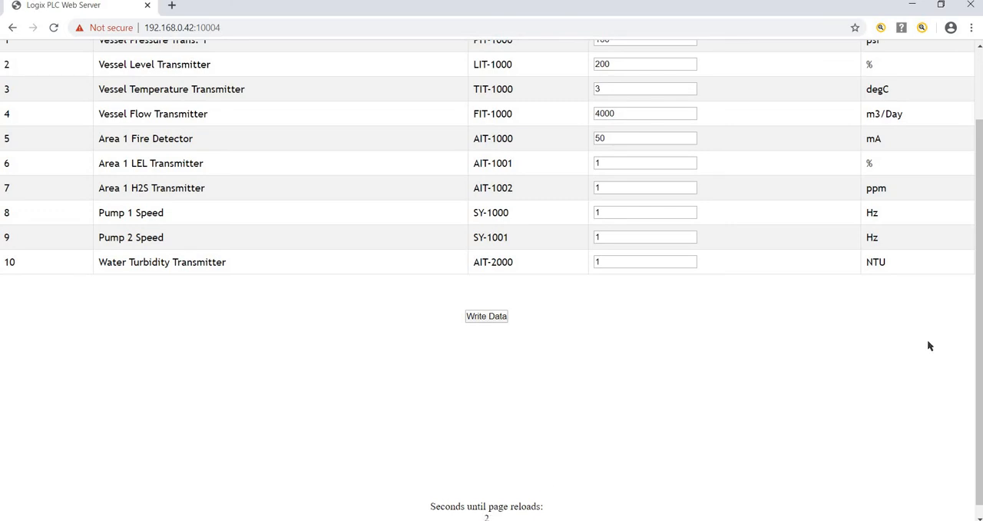
Arrange the Windows 7 virtual machine and the web server browser window side by side, with the browser on the right half
left_click_drag(979, 368, 966, 276)
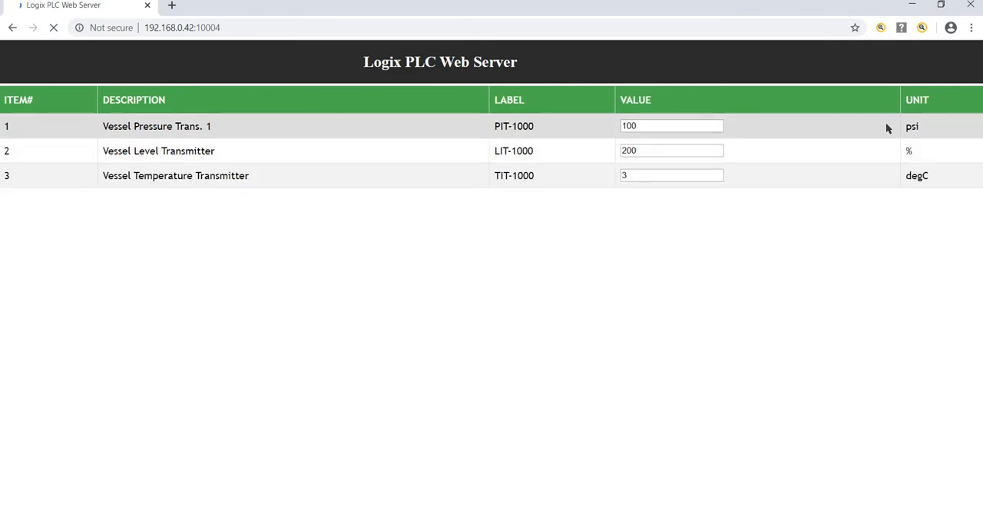
left_click(943, 7)
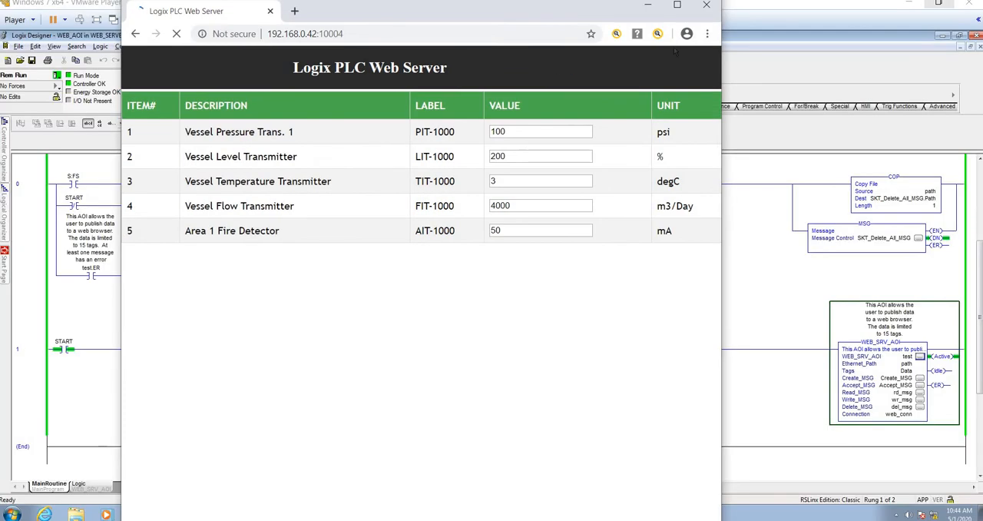
left_click_drag(447, 11, 982, 0)
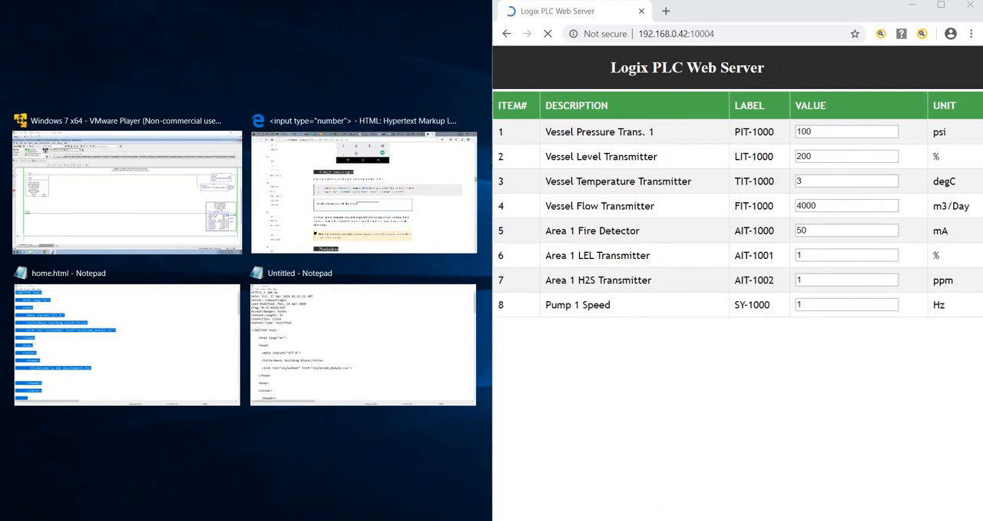
left_click(467, 464)
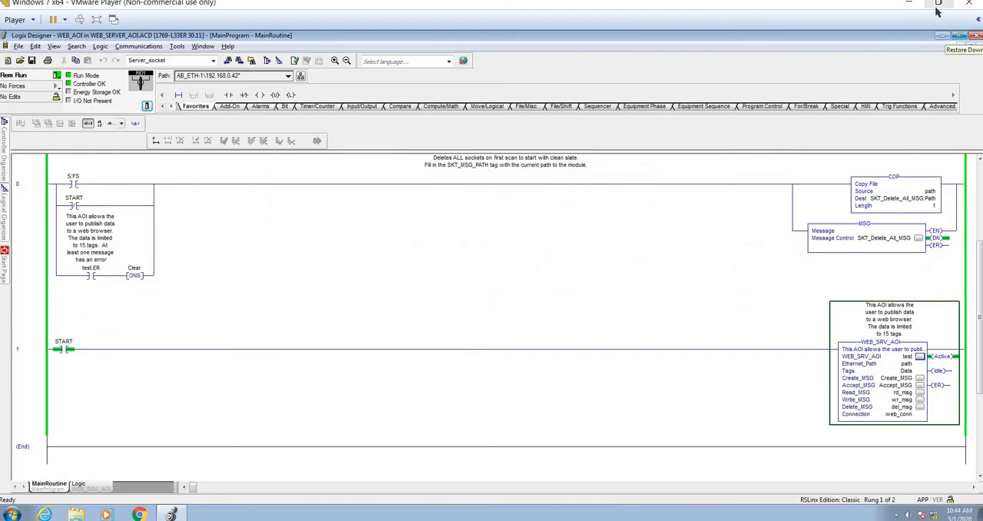
left_click_drag(793, 10, 0, 29)
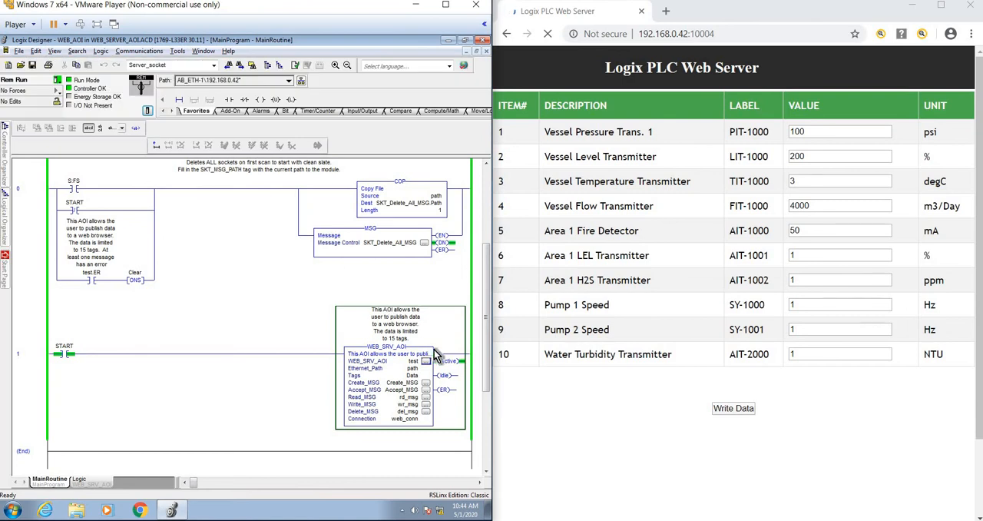
Open an enlarged properties window for the WEB_SRV_AOI instruction and expand the members of Tags[0] and Tags[1]
left_click(426, 361)
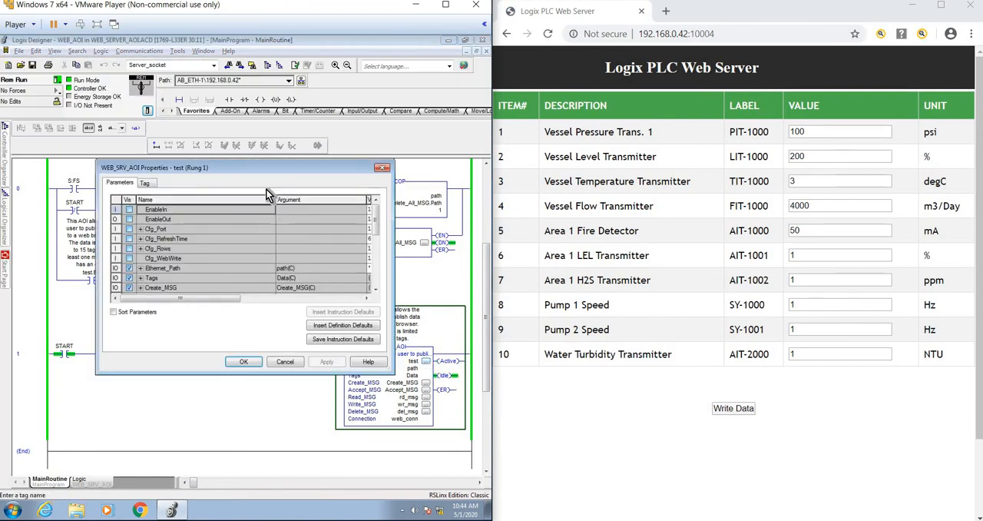
left_click_drag(255, 170, 183, 83)
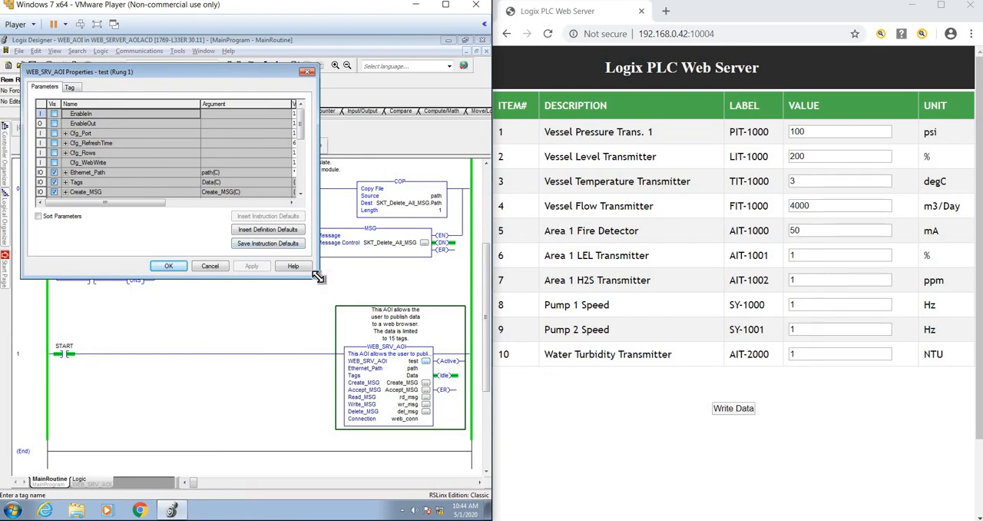
left_click_drag(318, 277, 452, 454)
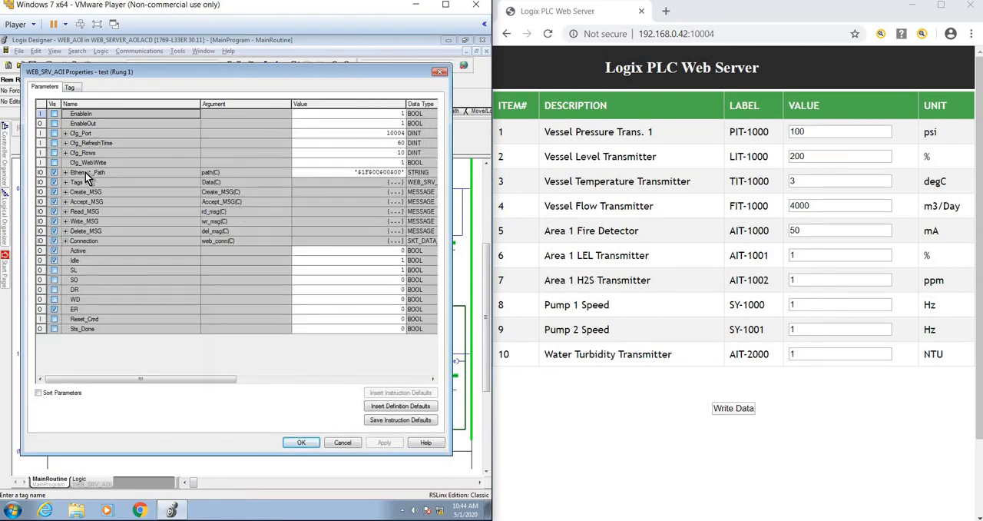
left_click(66, 183)
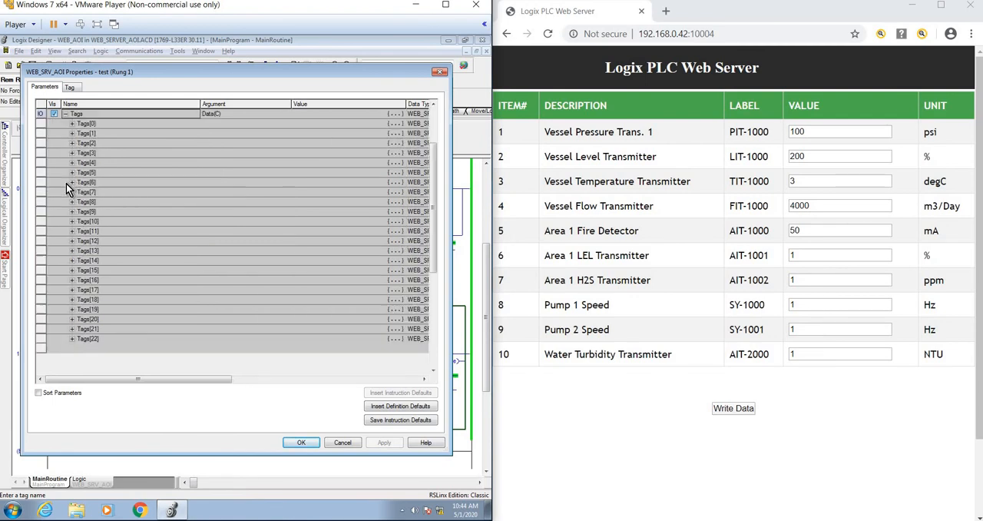
left_click(72, 123)
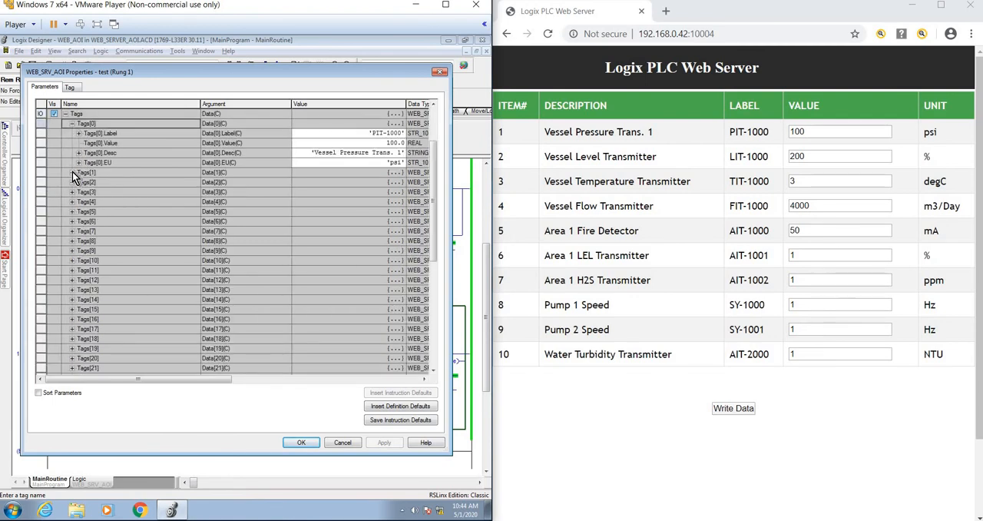
left_click(72, 172)
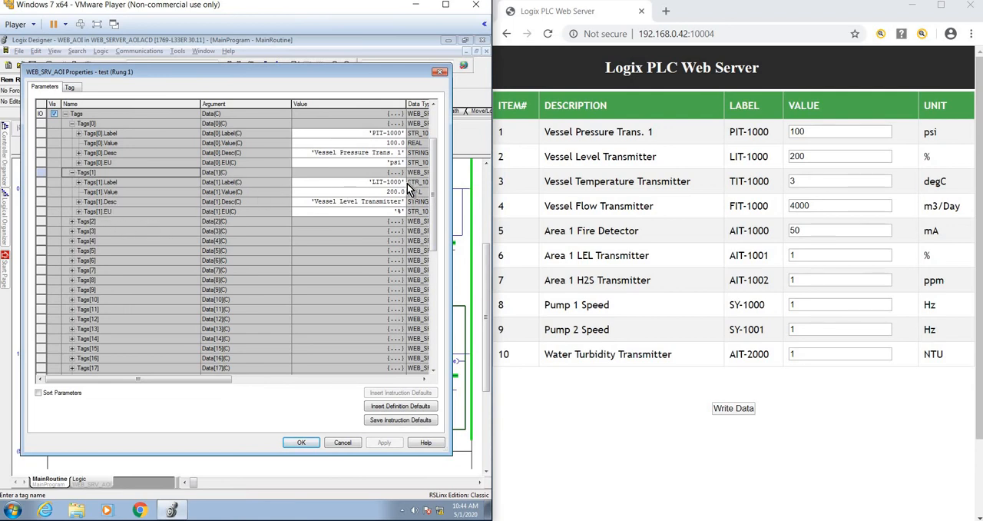
On the web page, set Vessel Pressure Trans. 1 to 1 and Vessel Level Transmitter to 2, and write the data to the PLC
left_click(809, 131)
key("BackSpace")
key("BackSpace")
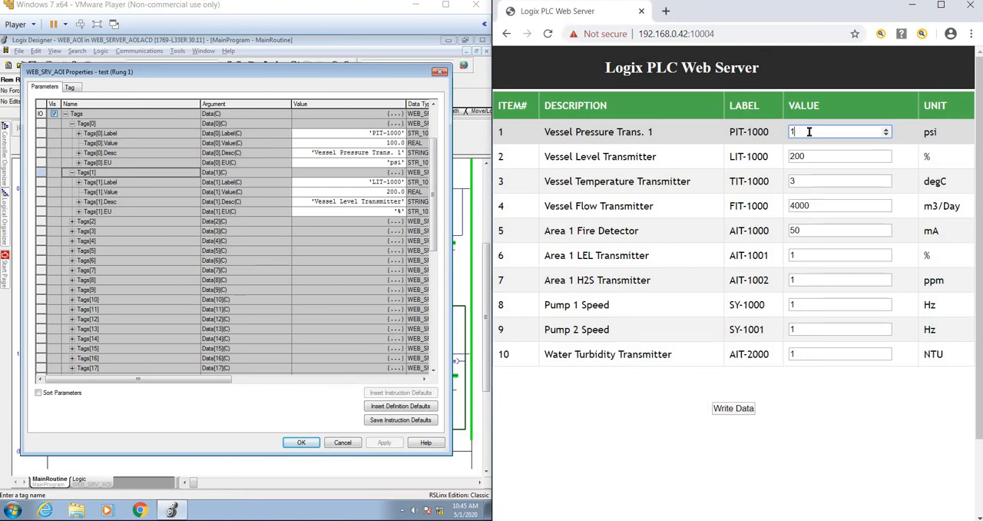
left_click(808, 156)
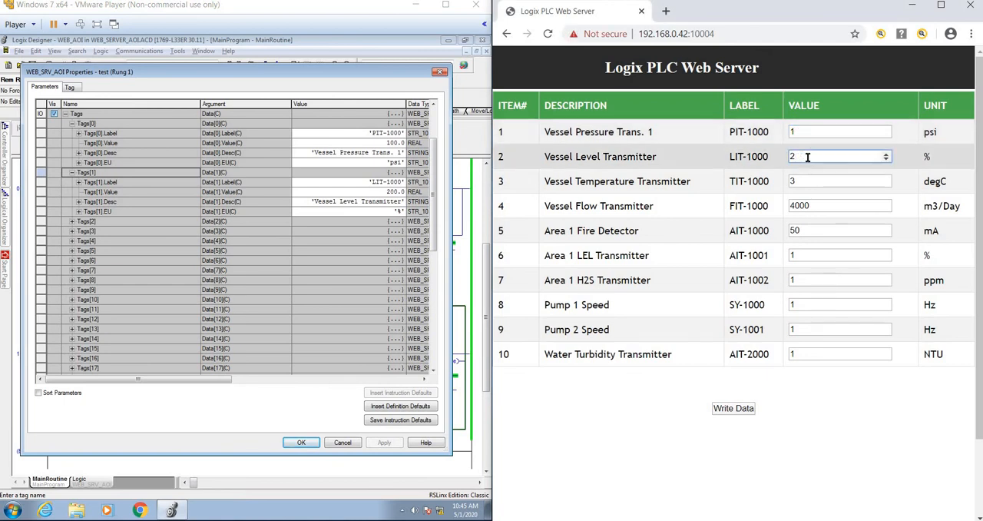
left_click(730, 409)
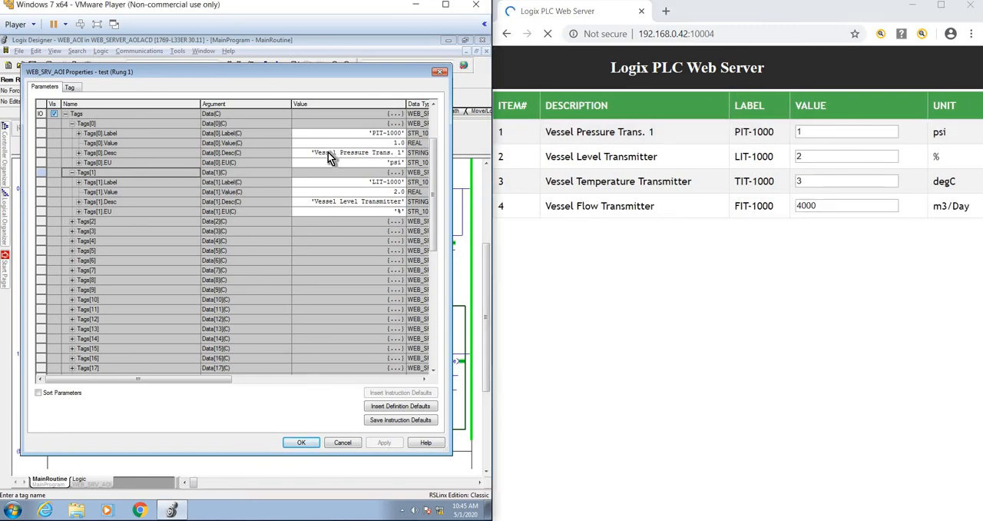
Change the Tags[0].Desc string to "Vessel Pressure Trans. 10" in the String Browser, apply it and close the String Browser
left_click(306, 152)
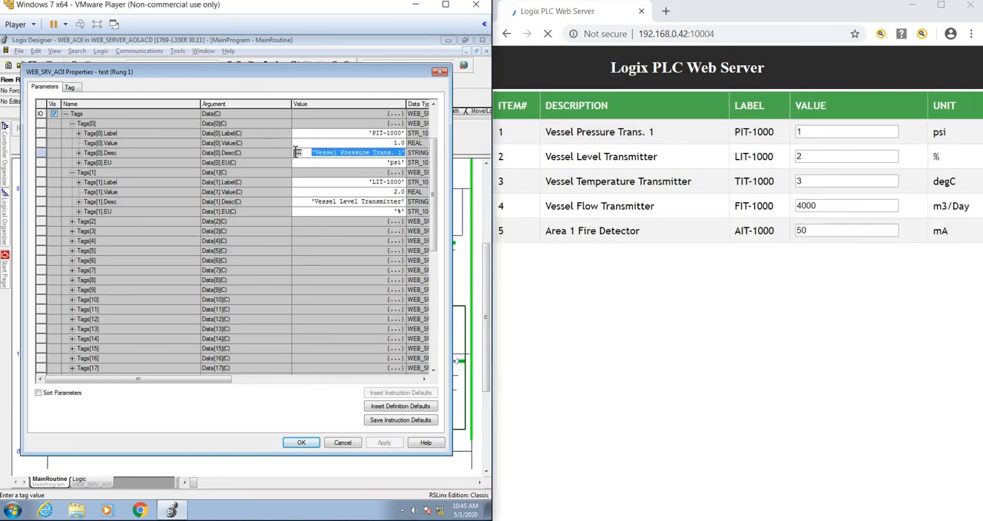
left_click(295, 152)
left_click(176, 165)
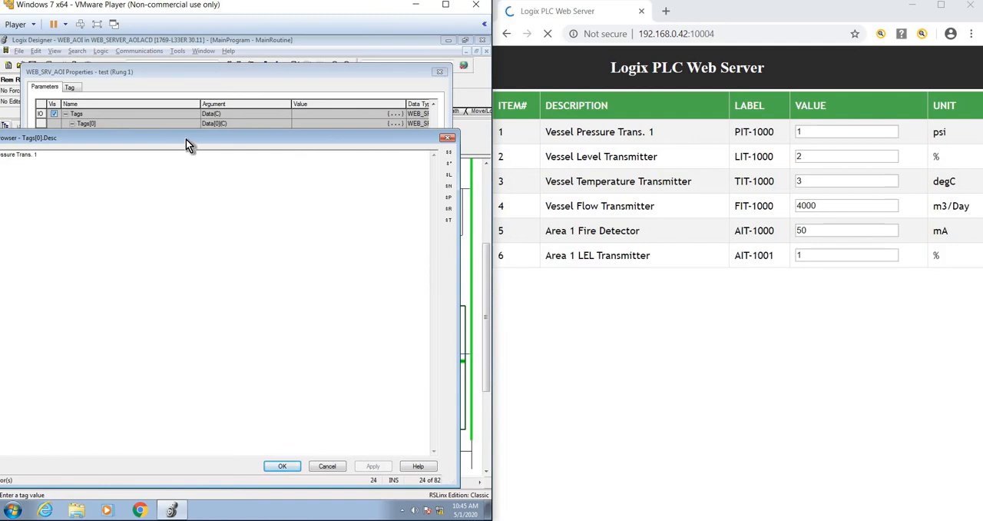
left_click_drag(186, 139, 251, 114)
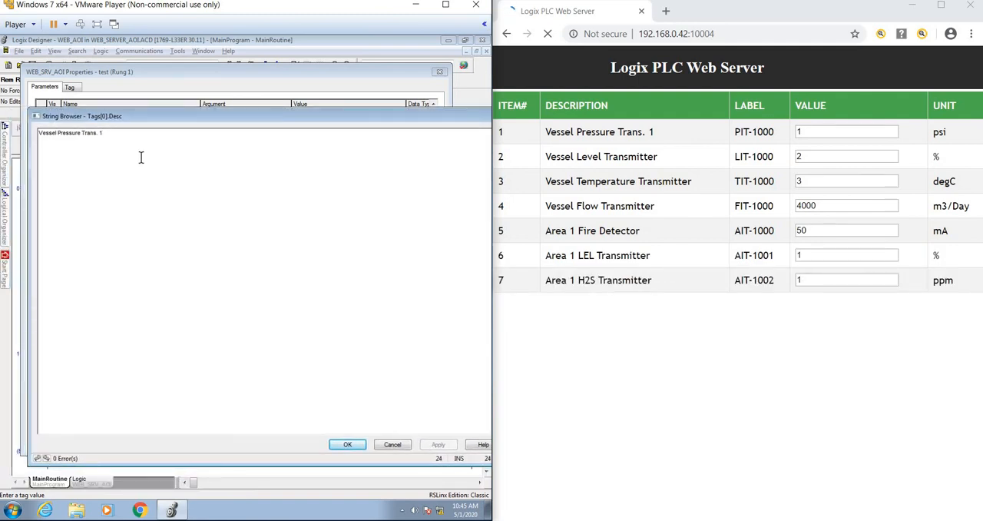
type("0")
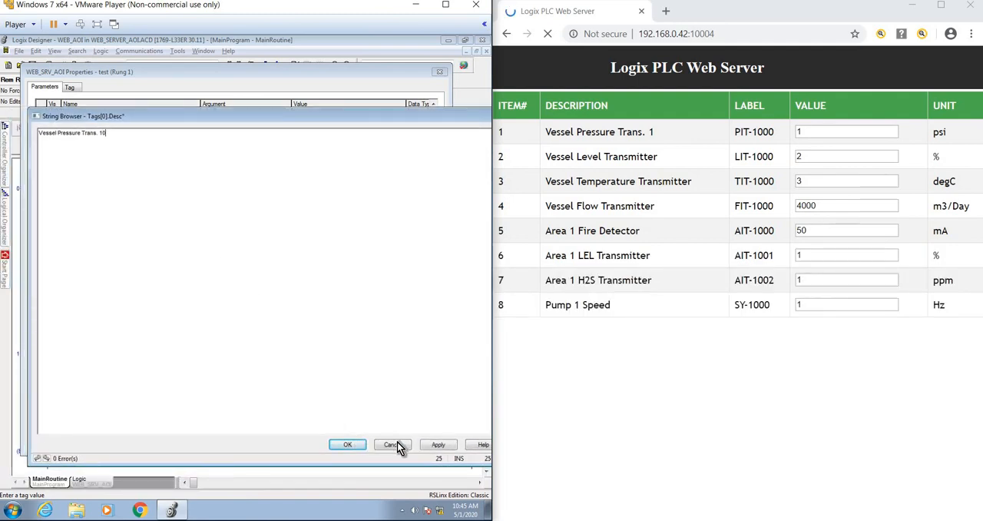
left_click(437, 444)
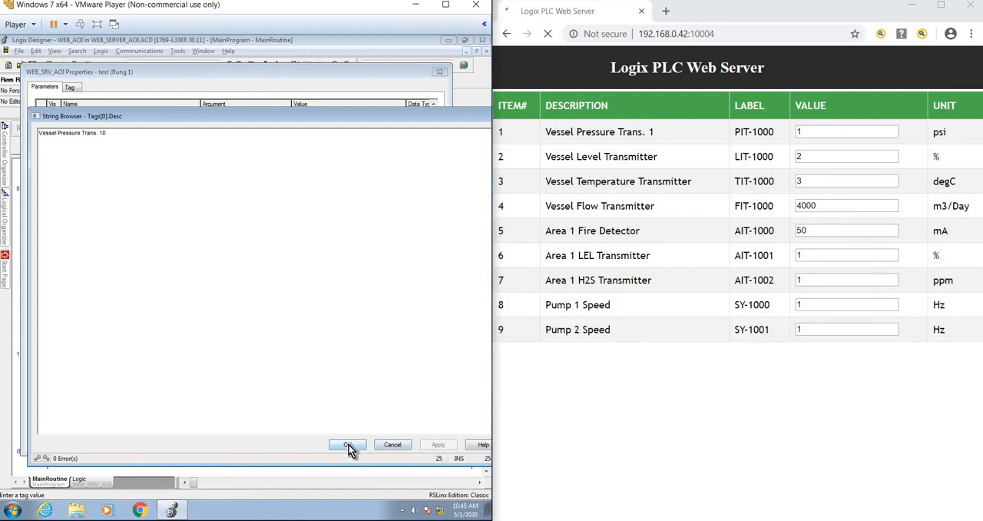
left_click(348, 445)
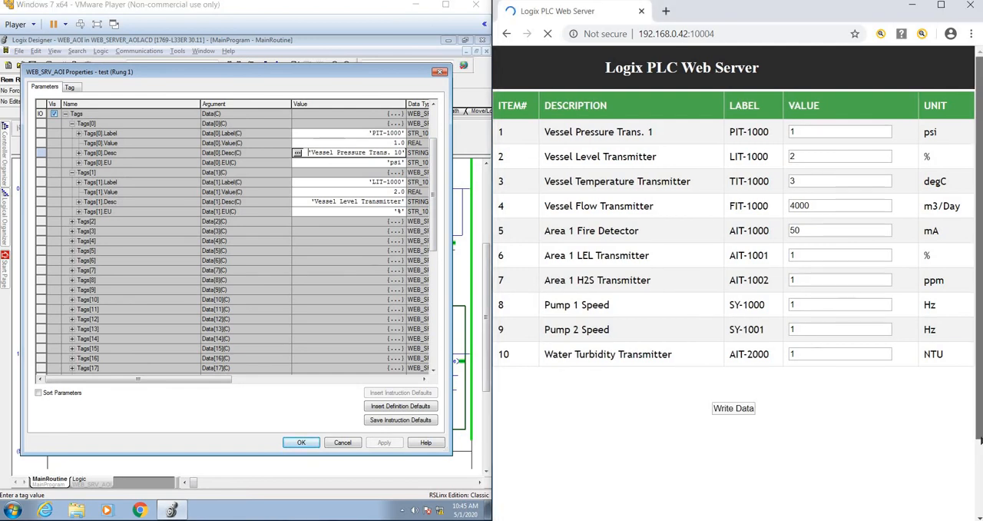
Set the seconds between refresh to 5 at the end of the web server page
scroll(981, 424, "down", 2)
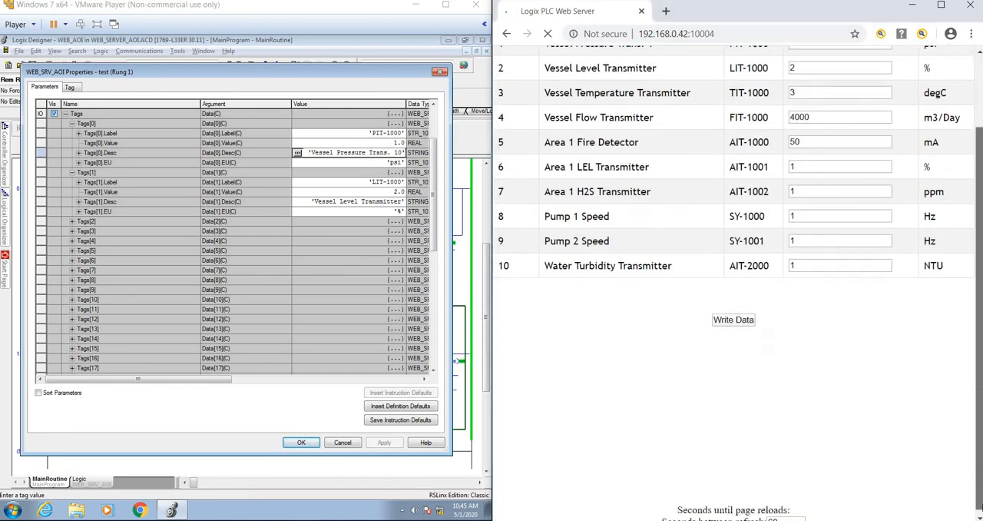
double_click(789, 517)
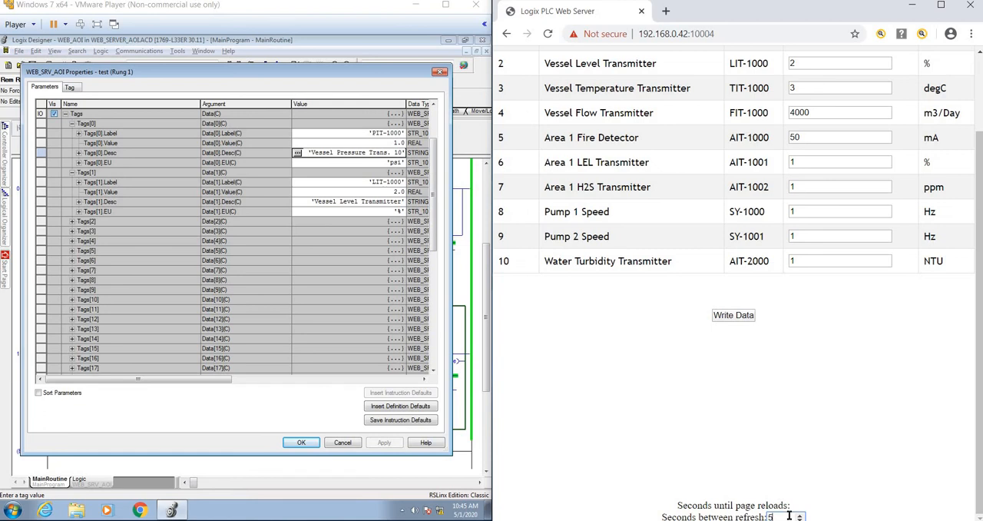
type("5")
key("Return")
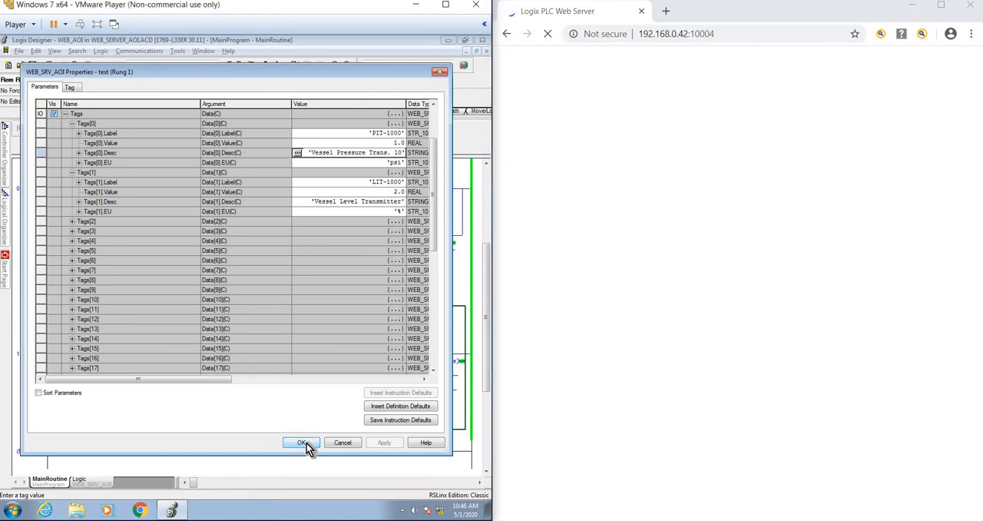
Close the WEB_SRV_AOI properties and maximize both the web browser and the VMware Player window running Logix Designer
left_click(305, 444)
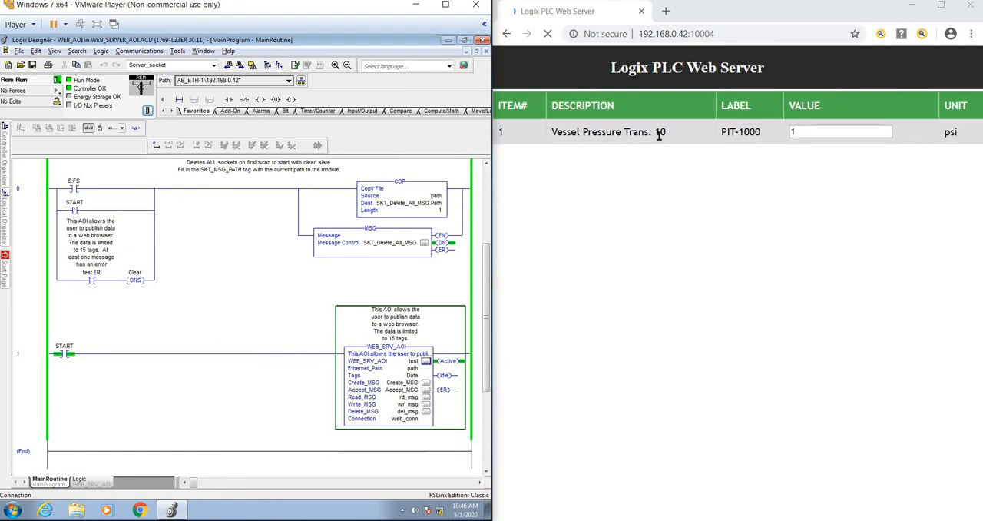
left_click(942, 6)
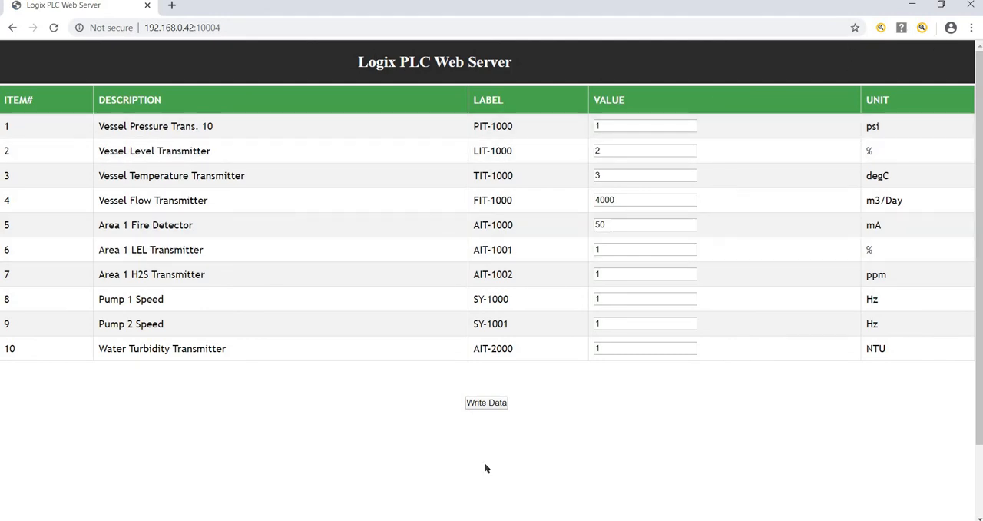
key("alt+Tab")
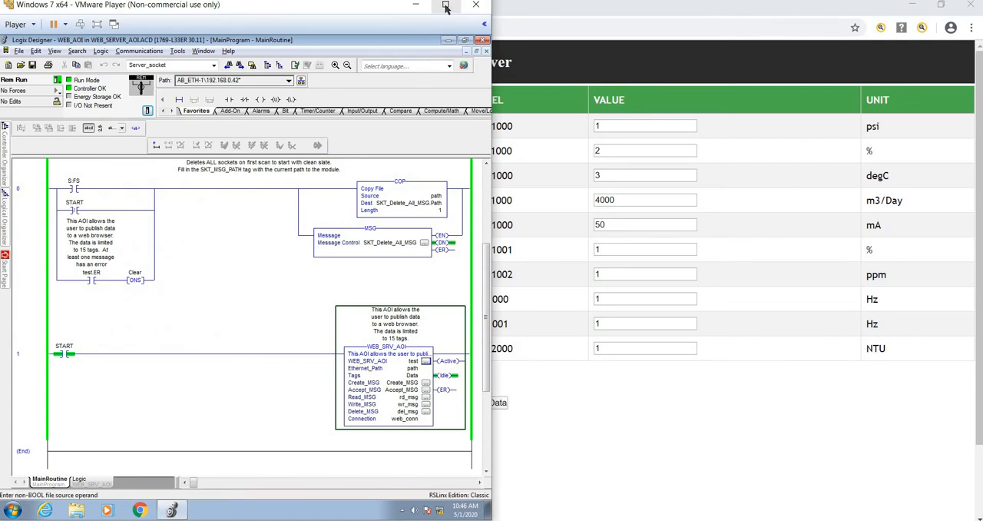
left_click(444, 6)
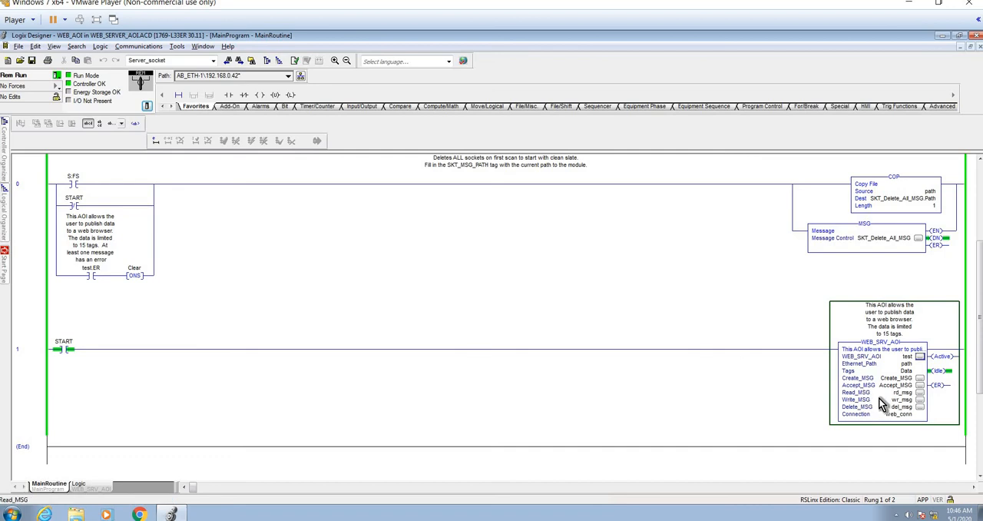
left_click(921, 357)
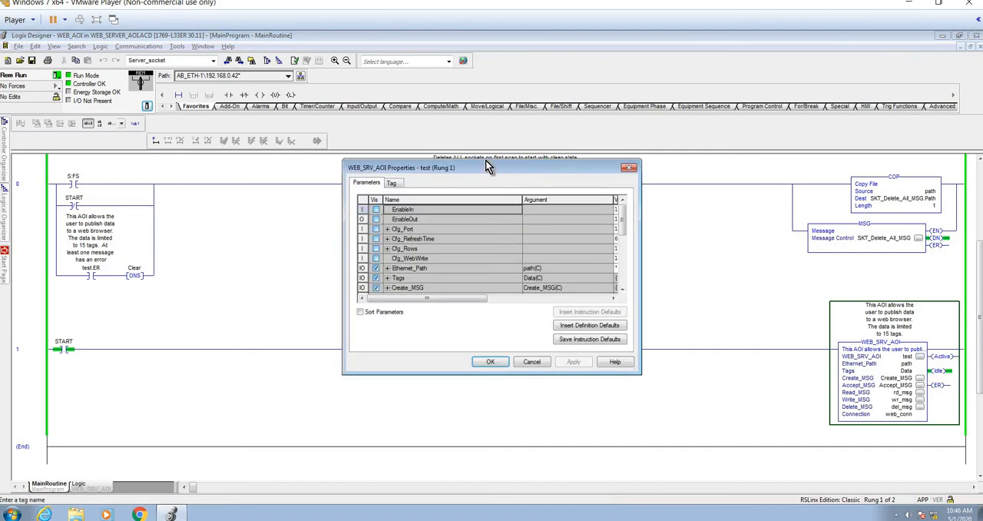
left_click_drag(487, 168, 417, 129)
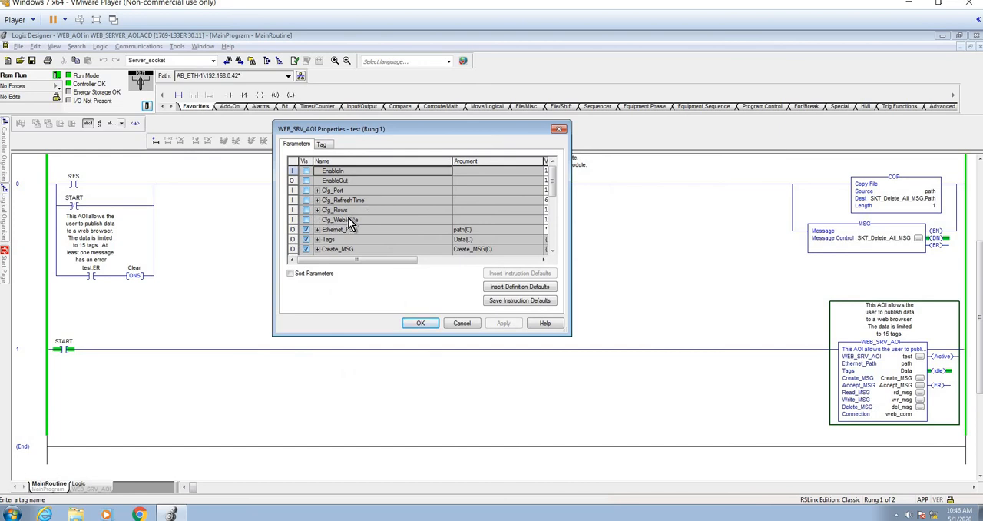
left_click(421, 325)
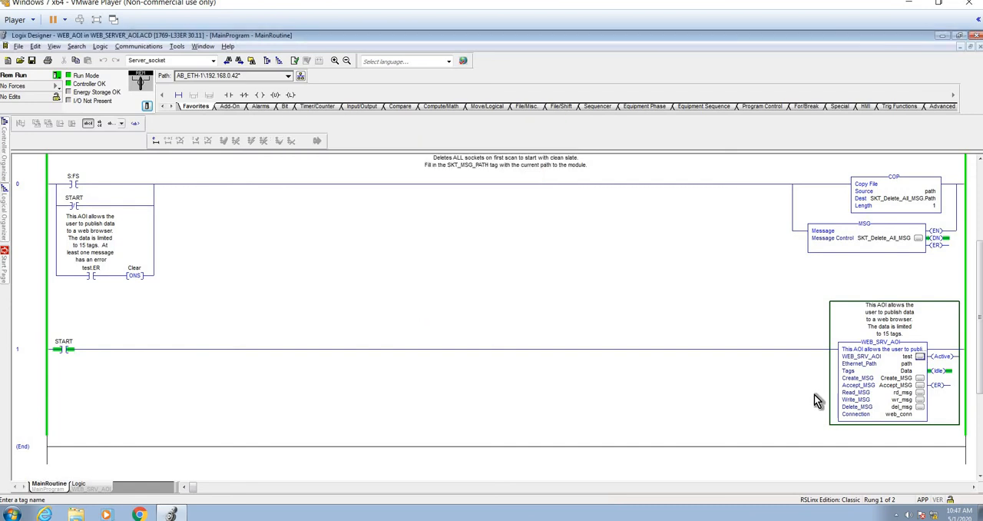
Open the WEB_SRV_AOI instruction logic and display the Watch window for the current routine
right_click(880, 399)
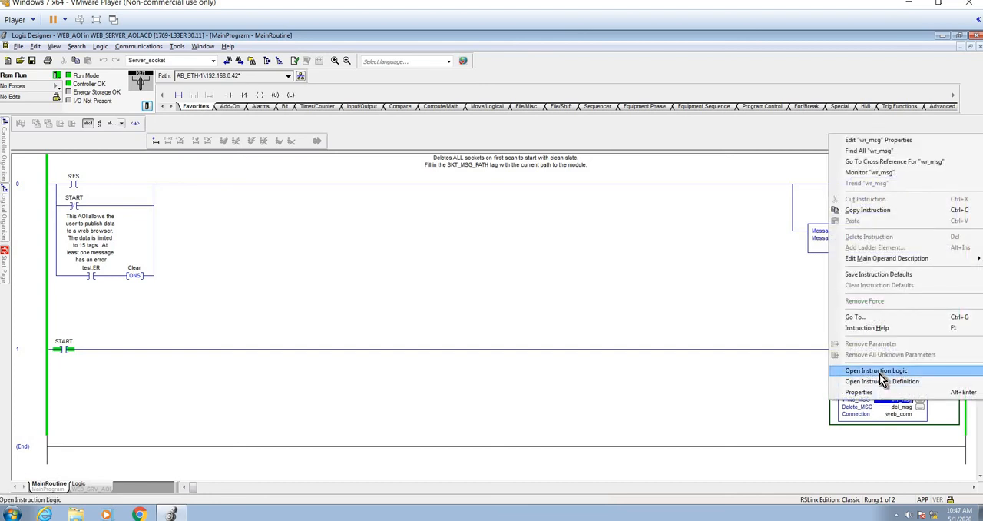
left_click(880, 373)
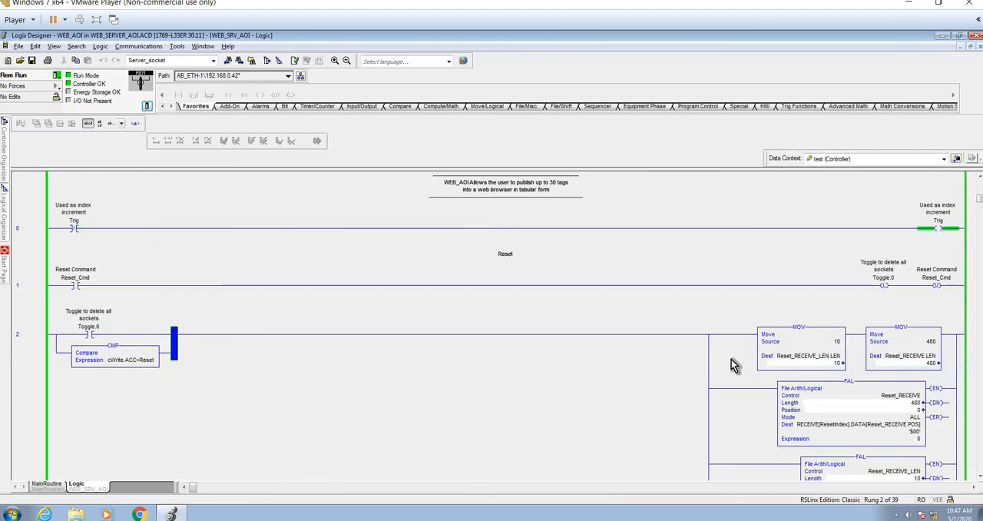
key("alt+3")
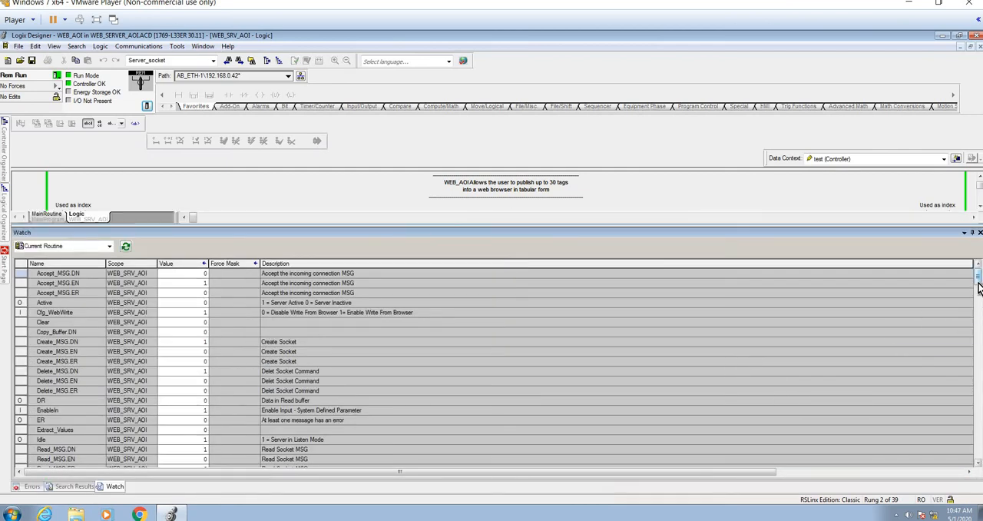
Replace the Cfg_Password string of WEB_SRV_AOI in the Watch window with the new web server password
left_click_drag(979, 286, 979, 449)
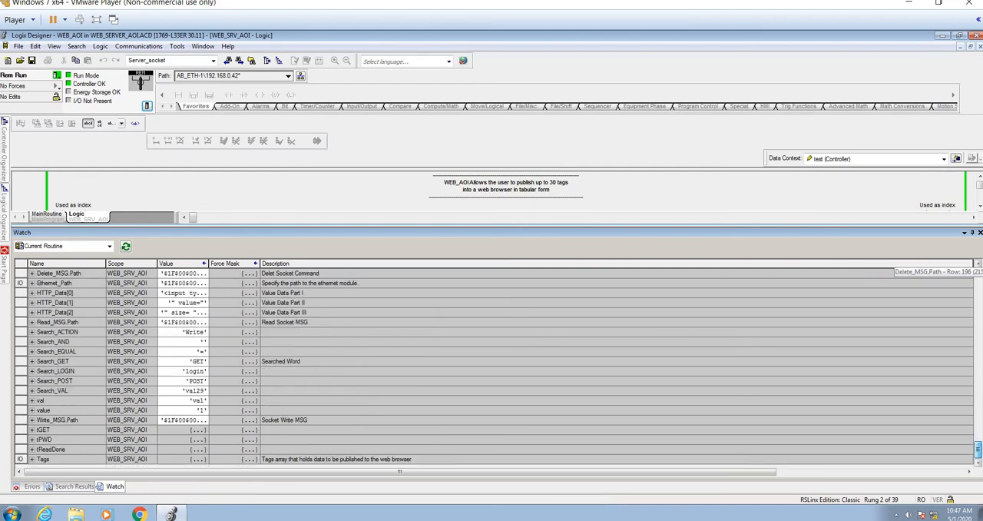
left_click_drag(979, 449, 980, 428)
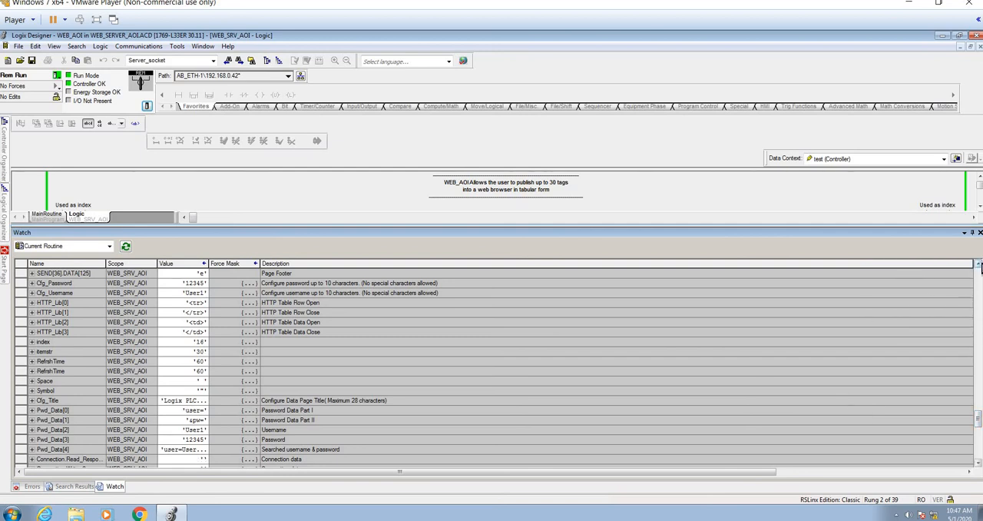
left_click(978, 265)
left_click(978, 265)
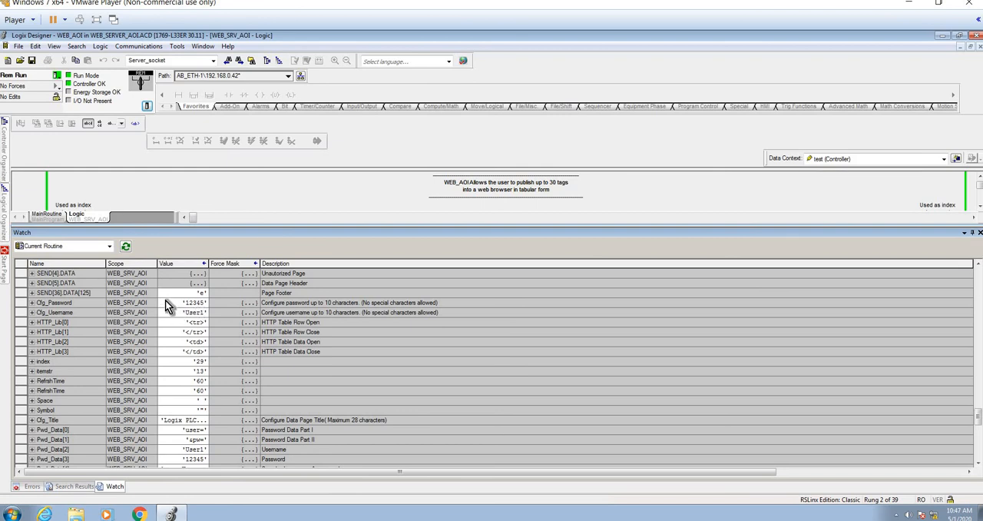
double_click(165, 302)
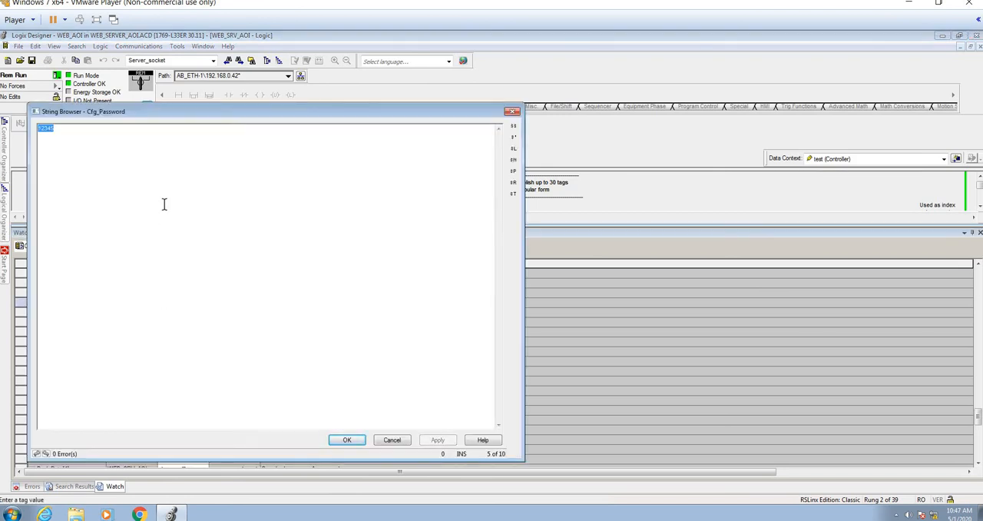
type("11111")
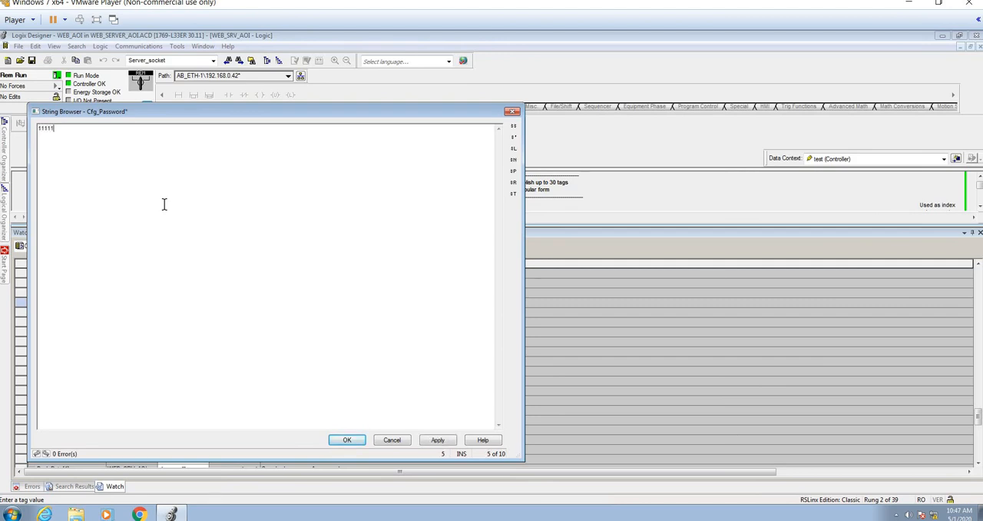
left_click(348, 443)
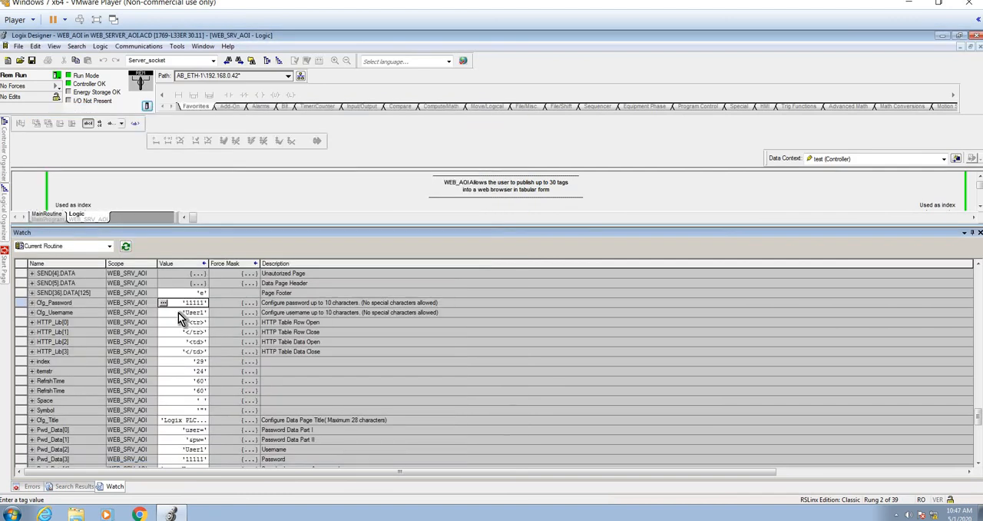
Set the Cfg_Username string of WEB_SRV_AOI to "Admin" in the String Browser
left_click(178, 312)
left_click(162, 313)
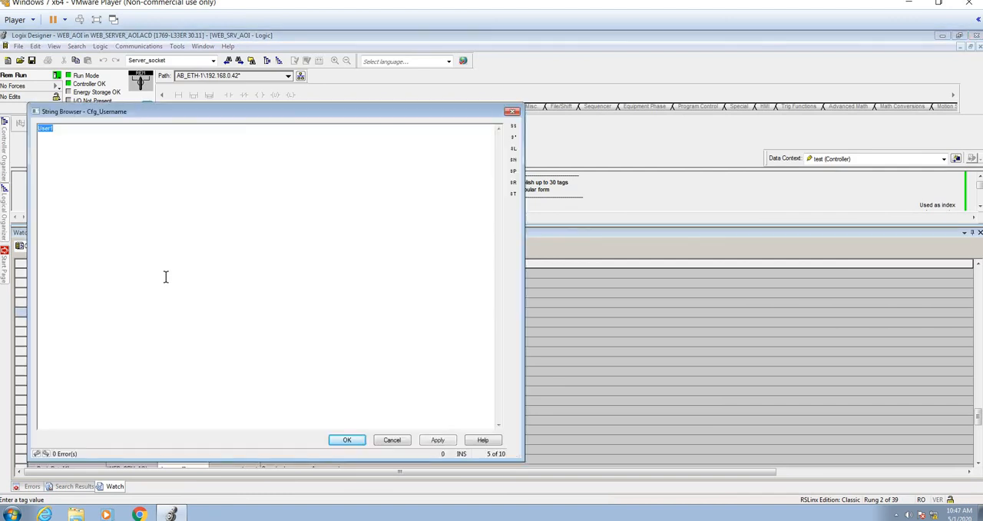
left_click(163, 195)
key("BackSpace")
key("BackSpace")
key("BackSpace")
key("BackSpace")
key("BackSpace")
type("Admin")
left_click(362, 439)
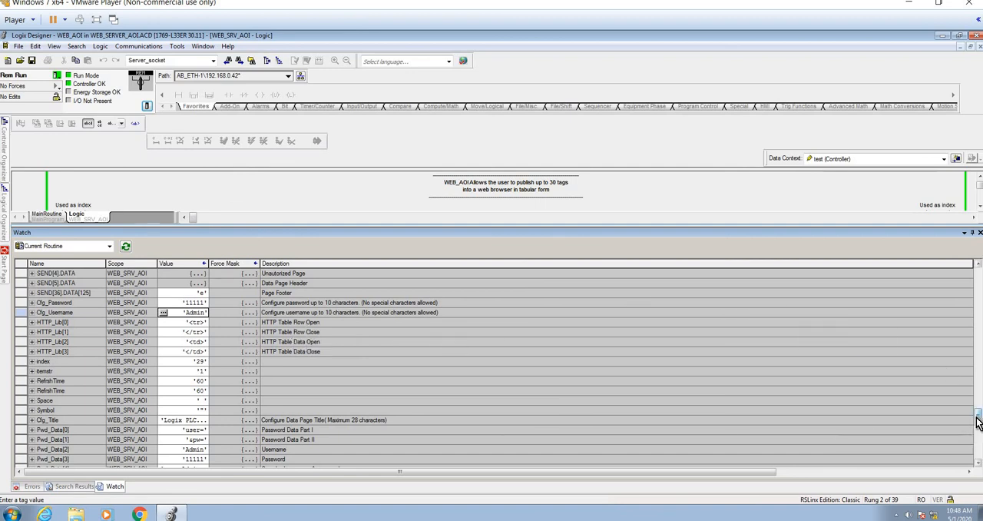
Widen the Value column of the Watch window so the full Cfg_Title and Pwd_Data strings fit
left_click_drag(975, 420, 980, 453)
scroll(977, 428, "down", 1)
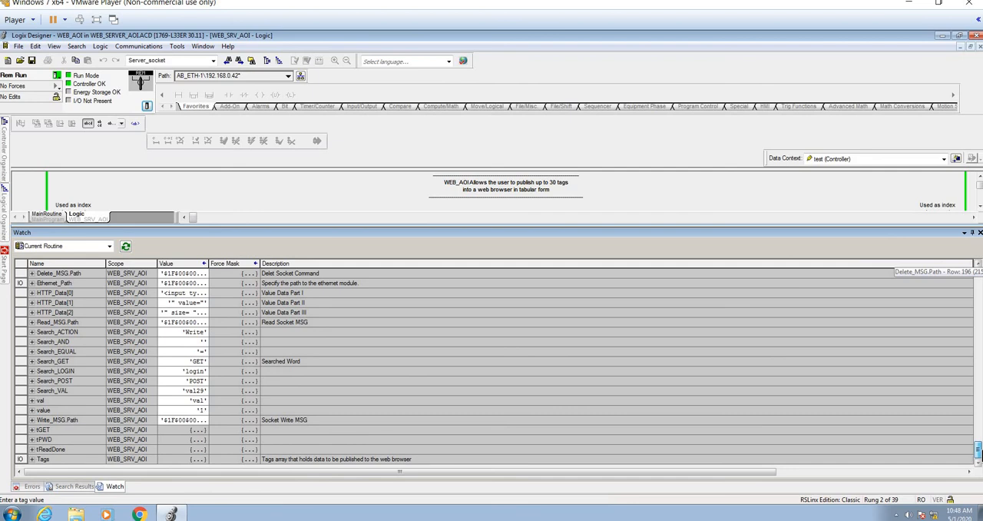
left_click_drag(980, 453, 979, 424)
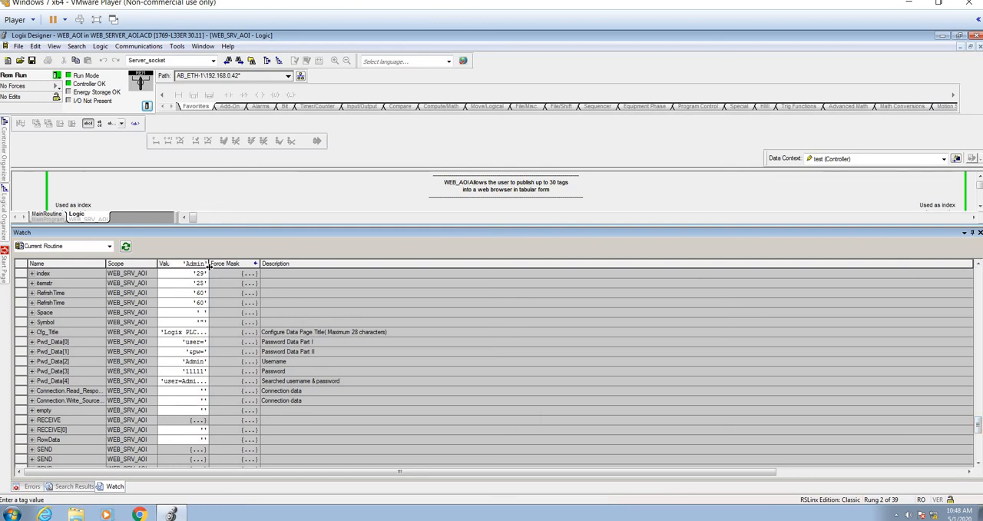
left_click_drag(209, 265, 267, 269)
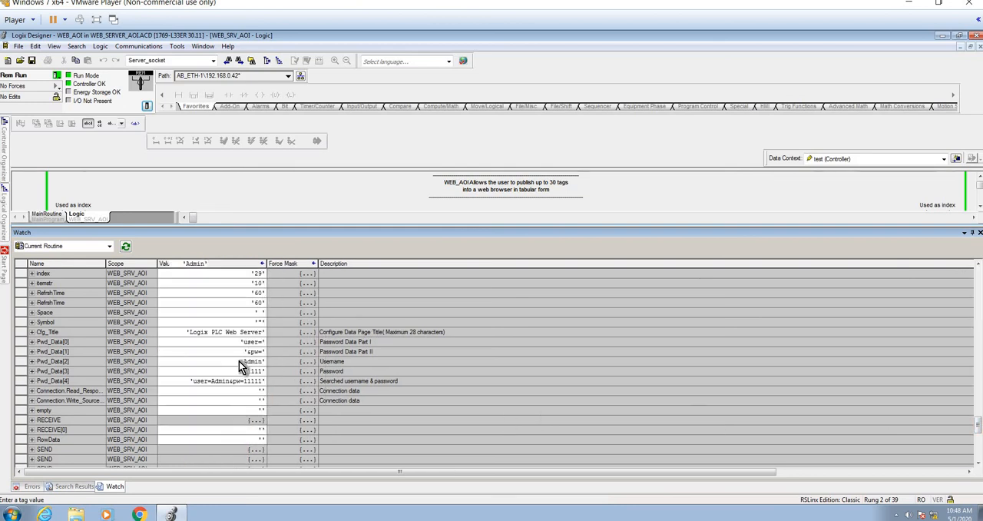
Set the Cfg_Title string to "My First PLC Web Server", apply it and close the Watch window
left_click(176, 335)
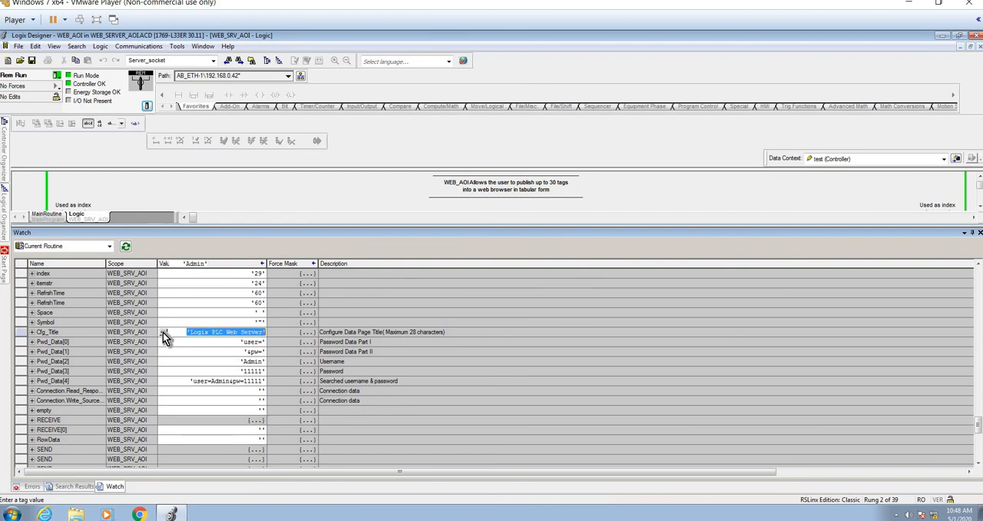
left_click(163, 331)
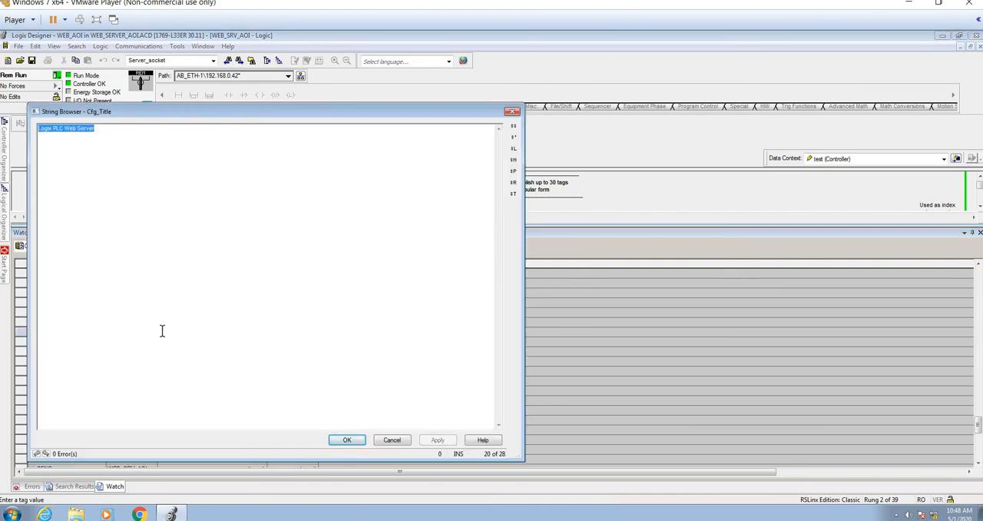
type("My")
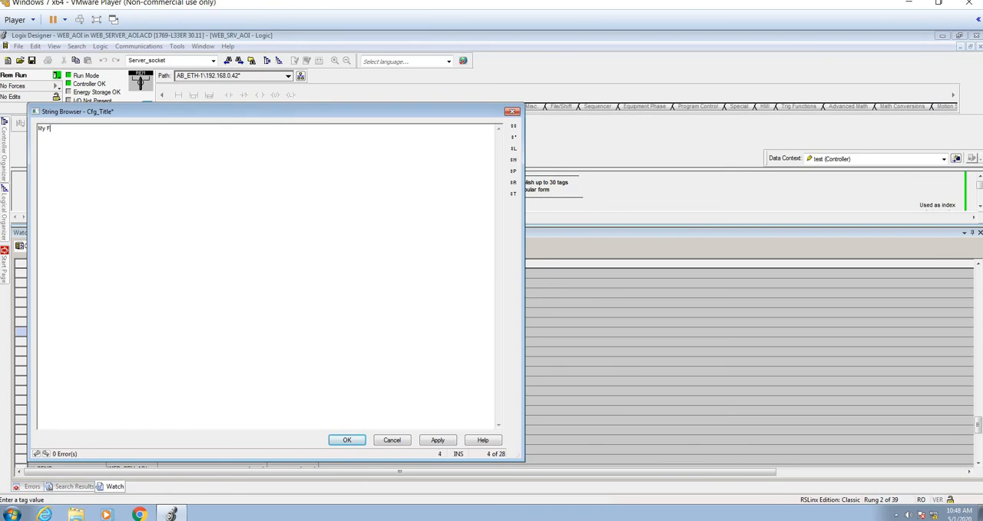
type(" First ")
type("W")
key("BackSpace")
type("PLC webse")
key("BackSpace")
key("BackSpace")
key("BackSpace")
key("BackSpace")
key("BackSpace")
key("BackSpace")
type("Web Server")
left_click(440, 444)
left_click(347, 440)
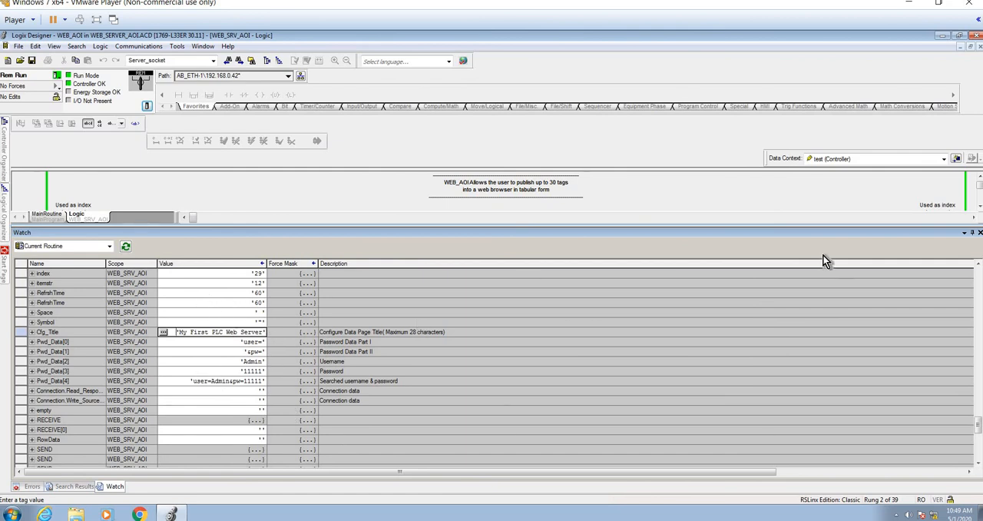
left_click(980, 232)
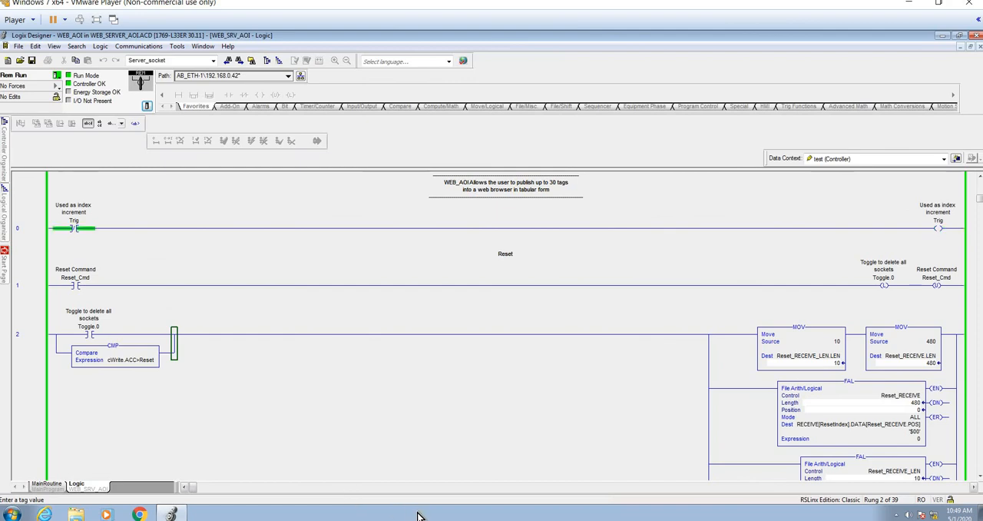
Switch to the Chrome browser and load the PLC web server page at 192.168.0.42:10004 again
left_click(491, 520)
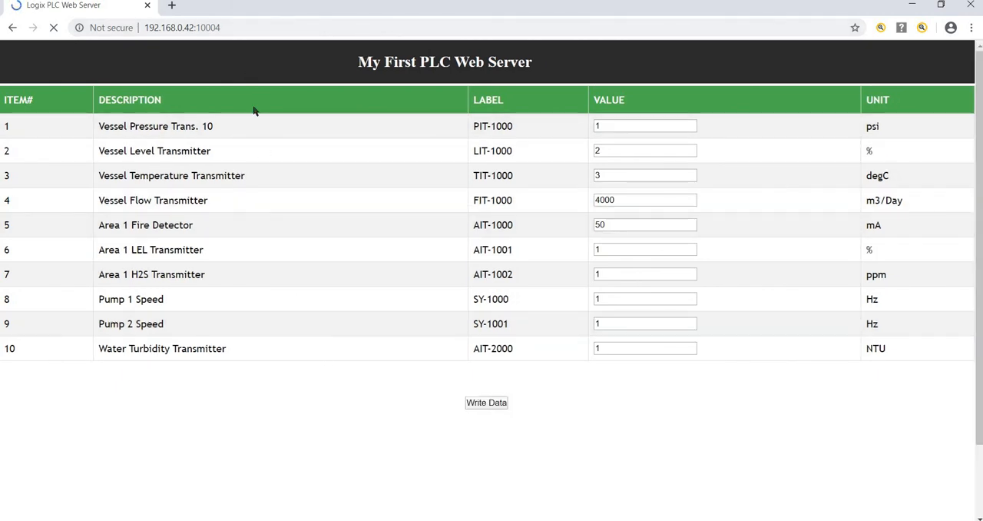
left_click(232, 27)
key("Return")
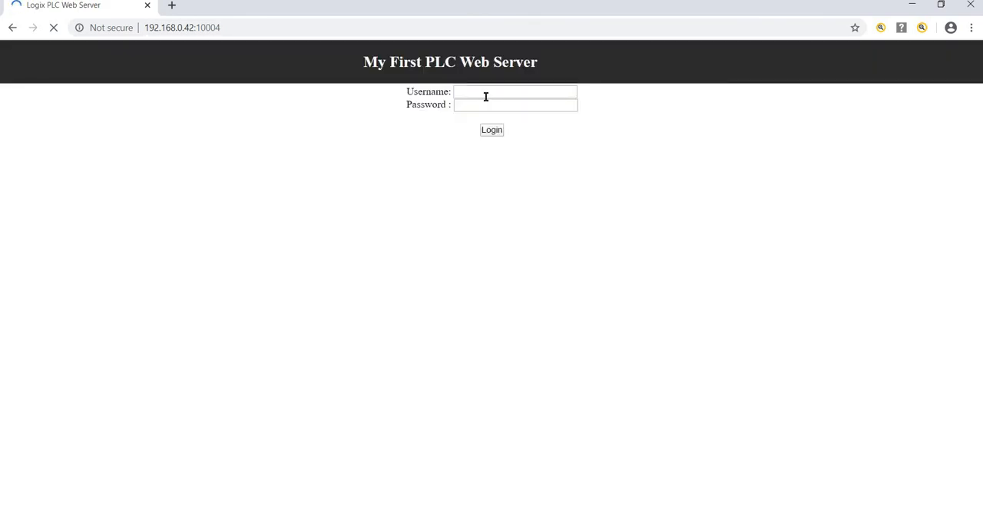
Log in to the PLC web server with the username "Admin" and the account password
left_click(486, 94)
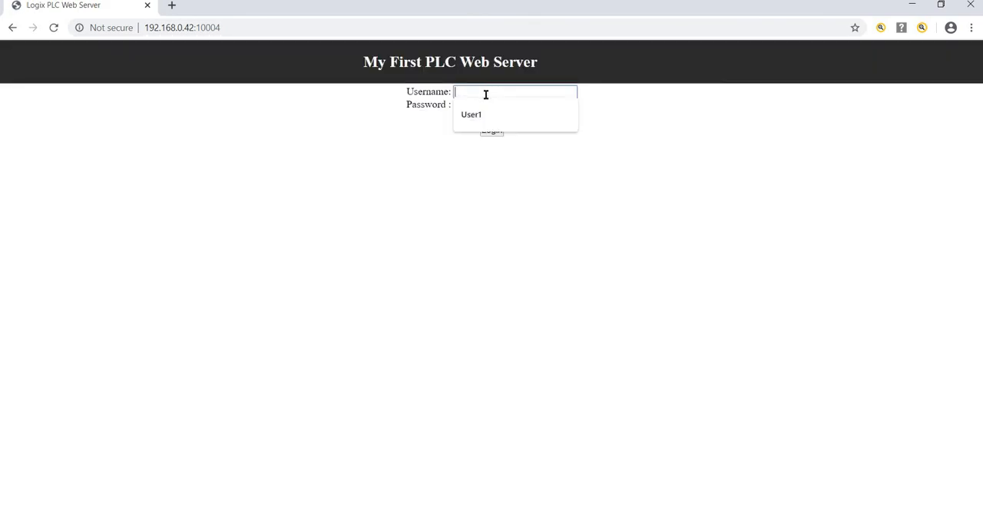
type("Adm")
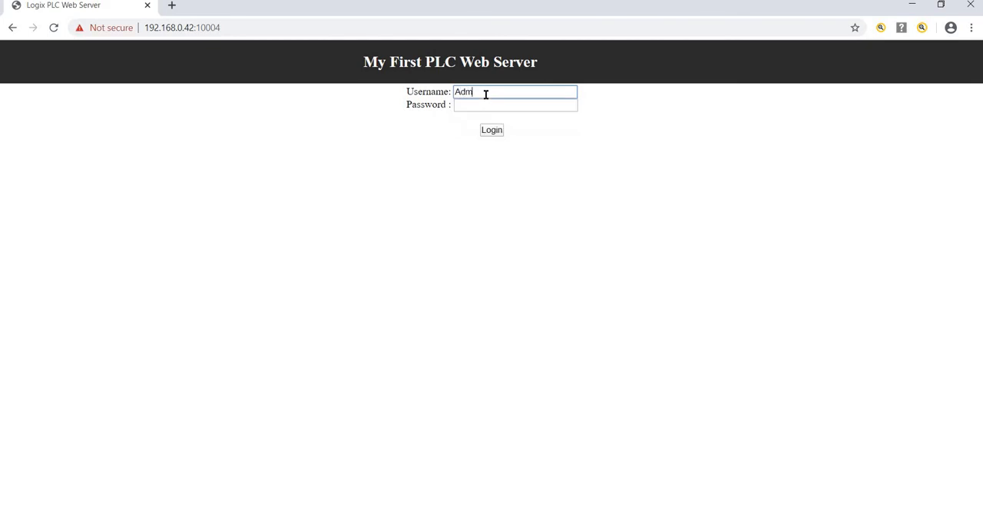
type("in")
key("Tab")
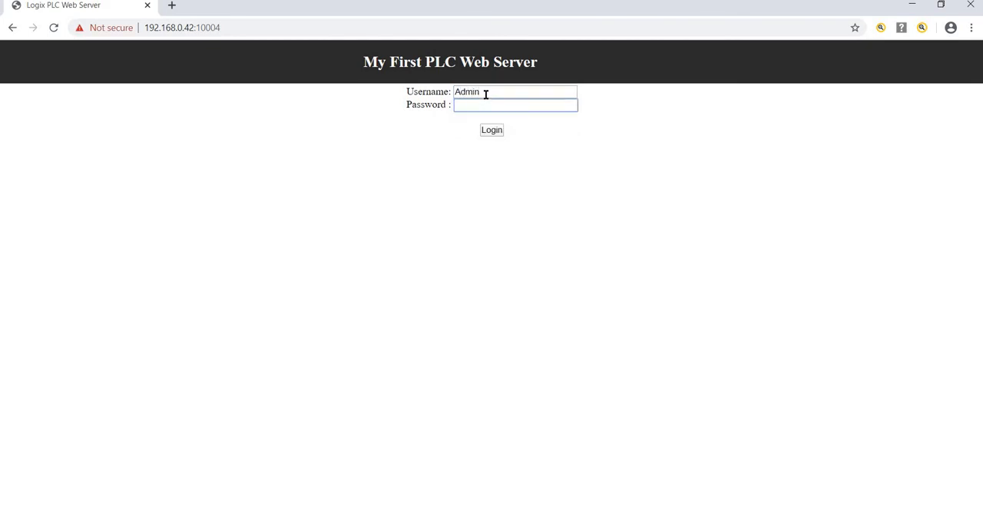
type("•••••")
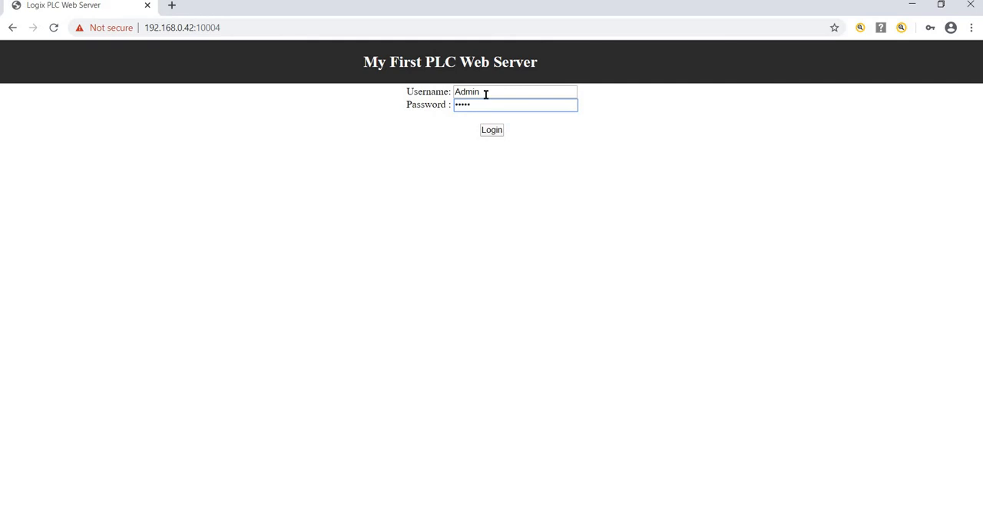
key("Return")
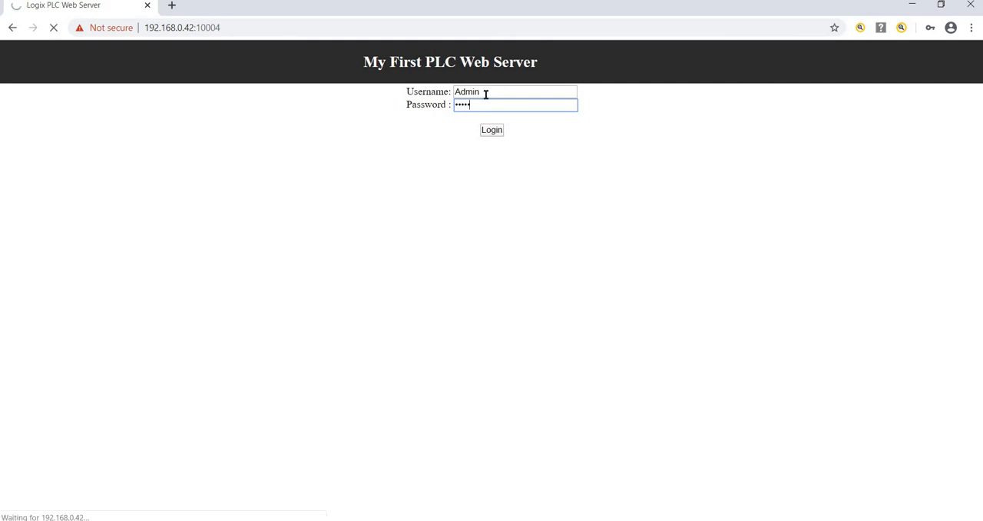